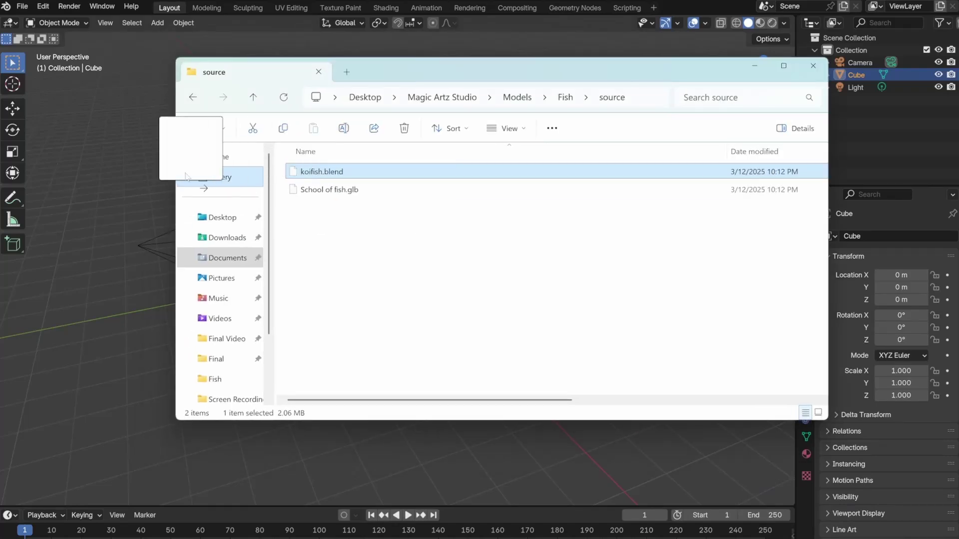
Load koifish.blend, play the koi's swimming animation, and view its frames 1–150 keyframes from the side
left_click(110, 170)
key("n")
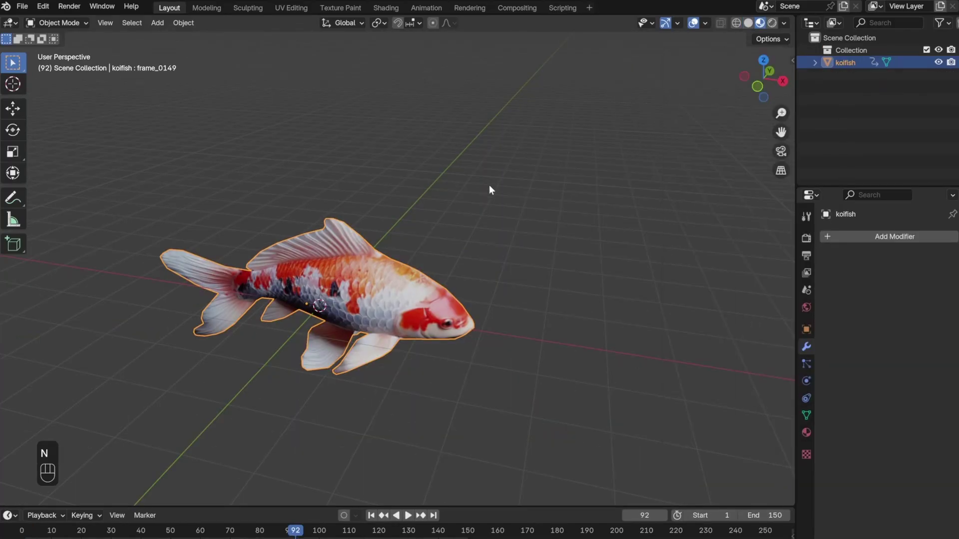
key("space")
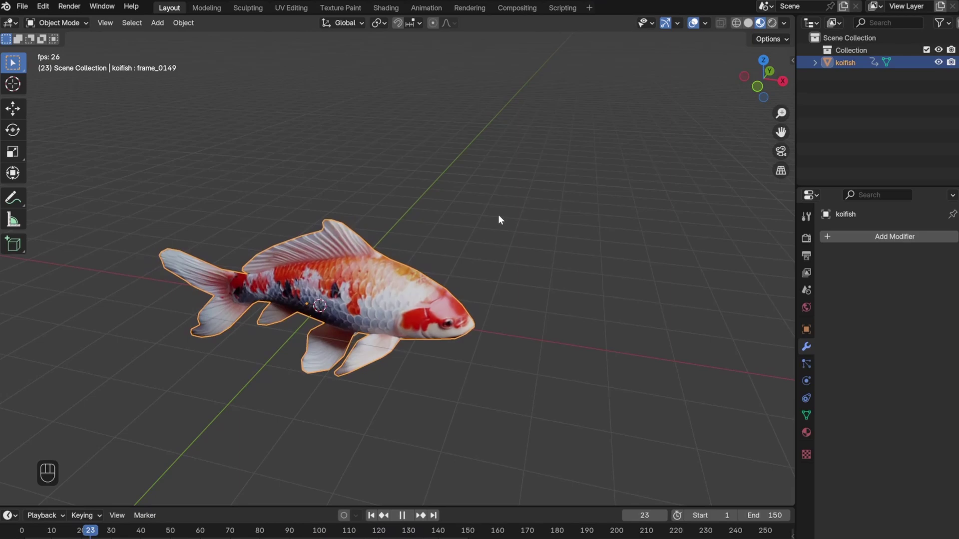
middle_click_drag(498, 214, 563, 157)
key("space")
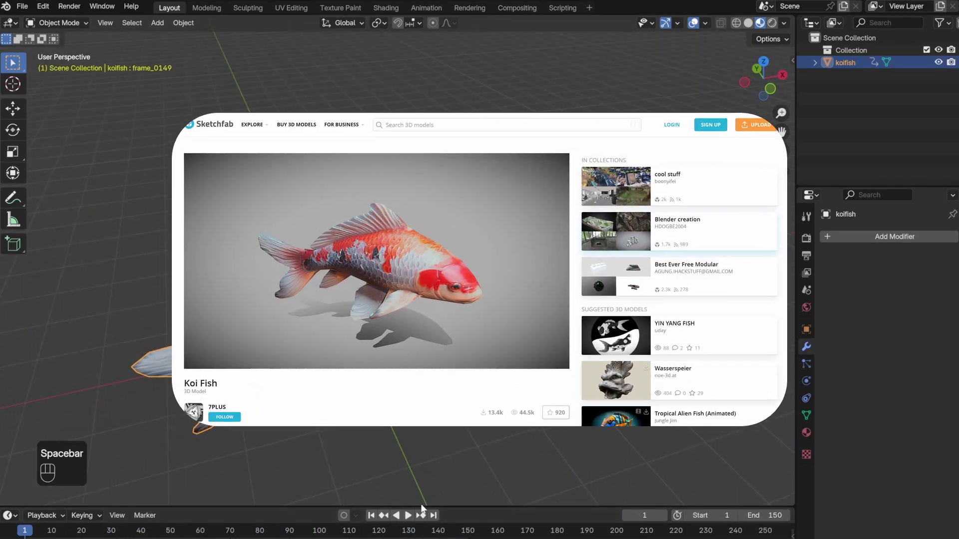
left_click_drag(422, 507, 422, 481)
middle_click_drag(500, 227, 457, 262)
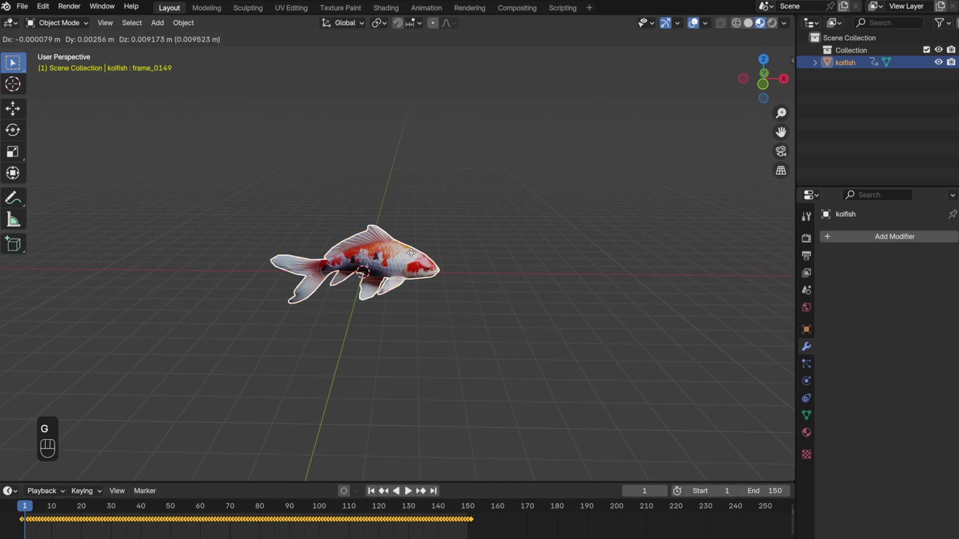
At frame 1, raise the koi 4 m on Z, scale it by 2, and keyframe it
key("z")
key("4")
key("Return")
key("s")
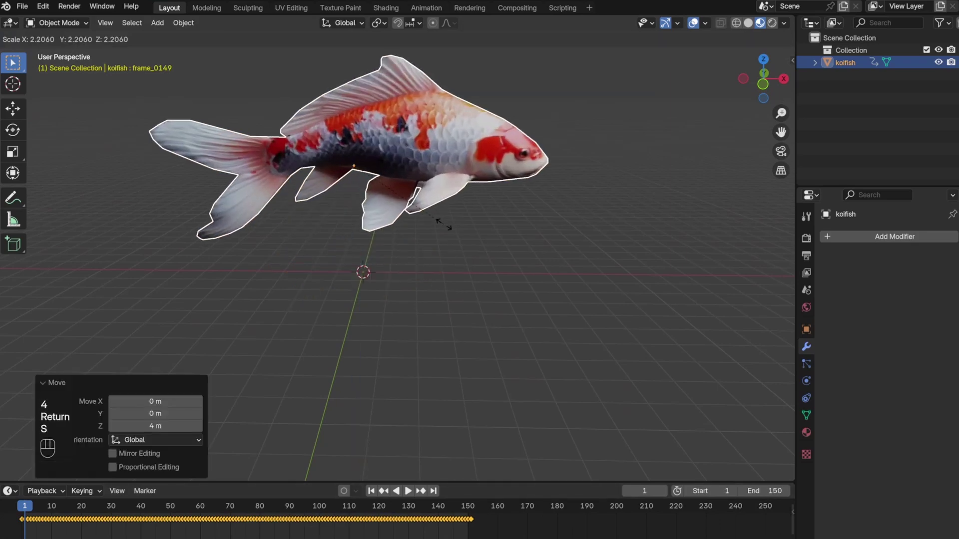
key("2")
key("Return")
key("i")
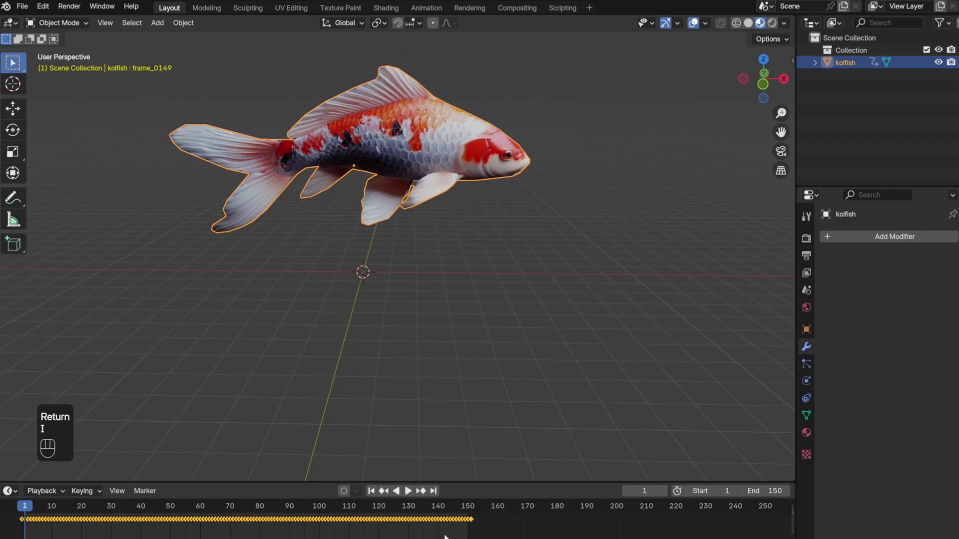
At frame 150, lift the koi 4 m and double it again, keyframe it, and play back
left_click_drag(445, 536, 467, 509)
key("g")
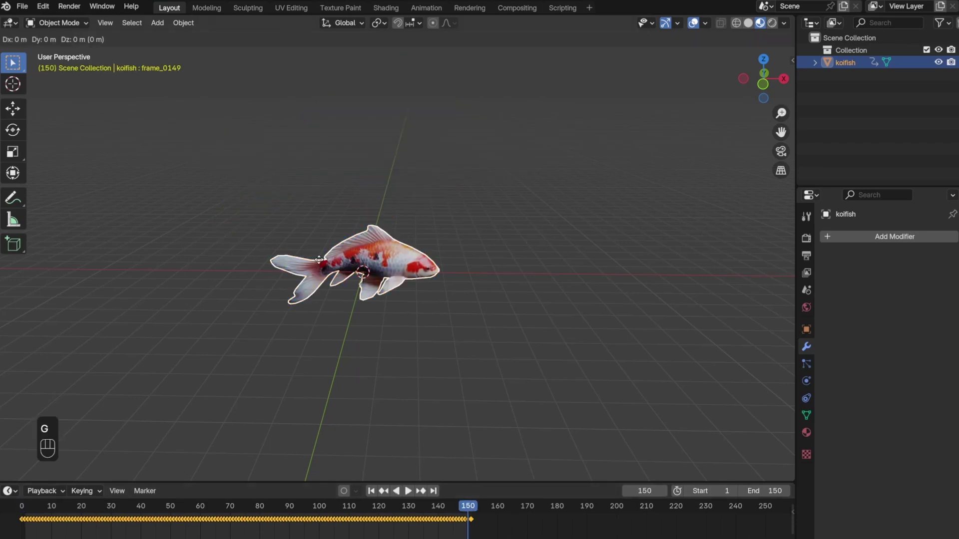
key("z")
key("4")
key("Return")
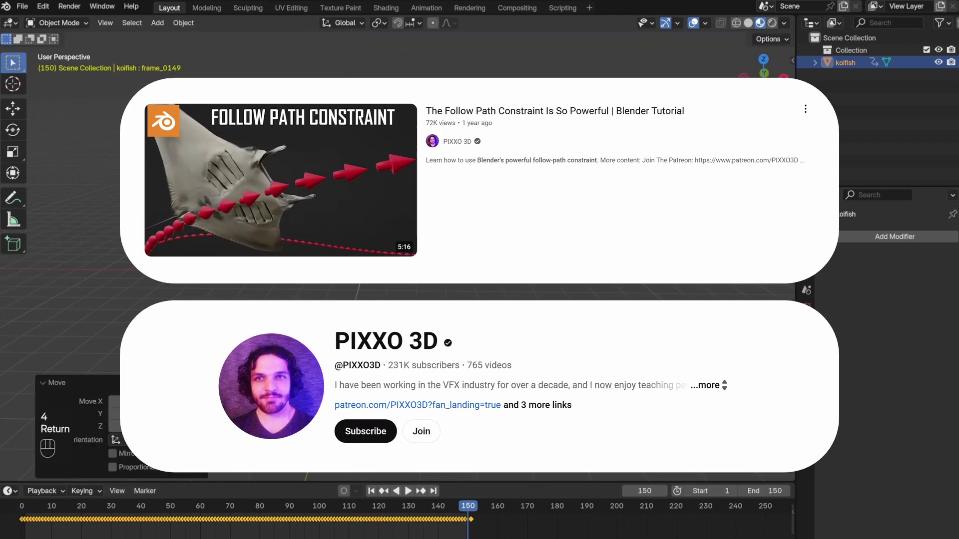
key("s")
key("2")
key("Return")
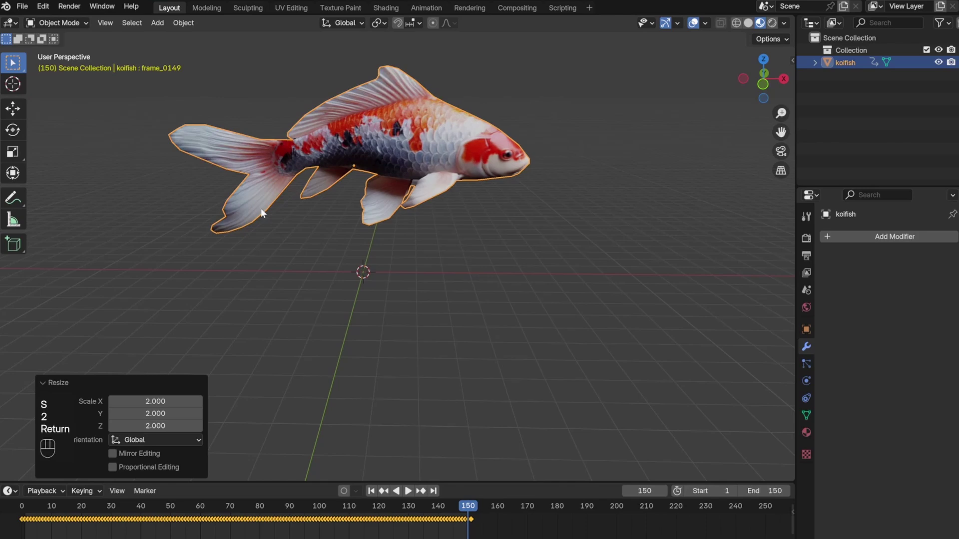
key("i")
key("space")
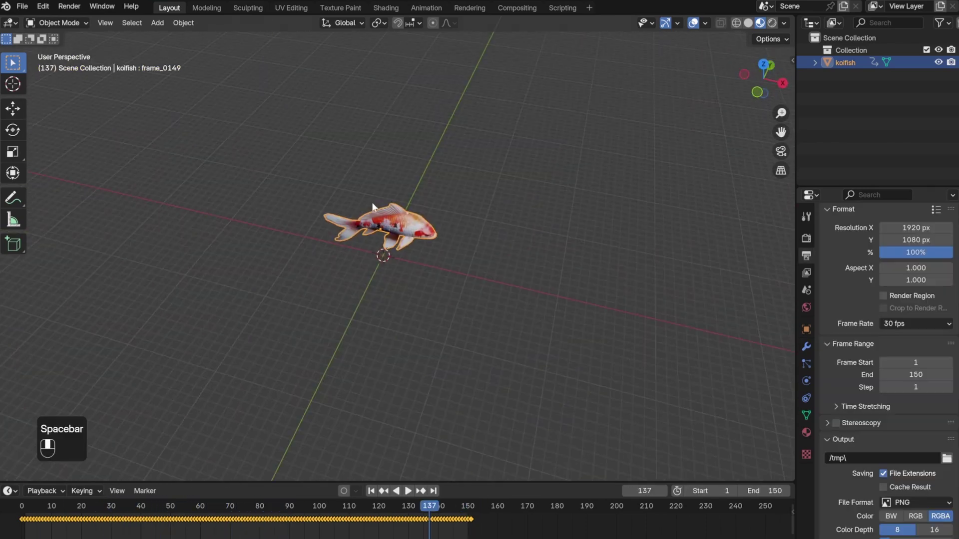
middle_click_drag(372, 206, 34, 187)
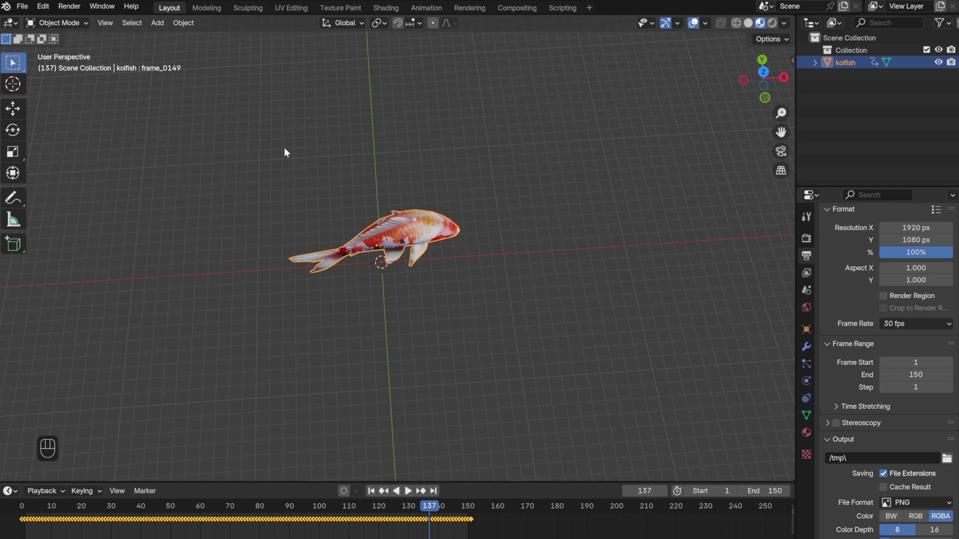
Add a Bézier curve to the scene
key("shift+a")
mouse_move(306, 239)
left_click(369, 239)
middle_click_drag(369, 239, 344, 274)
scroll(339, 278, "up", 3)
scroll(340, 278, "down", 2)
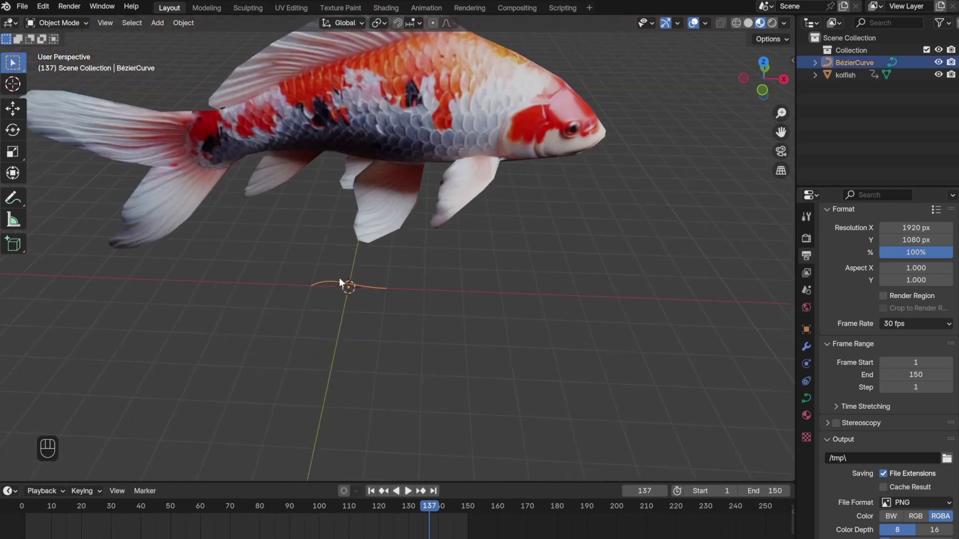
Delete the curve's points and draw a wavy path through the fish in top orthographic view
key("Tab")
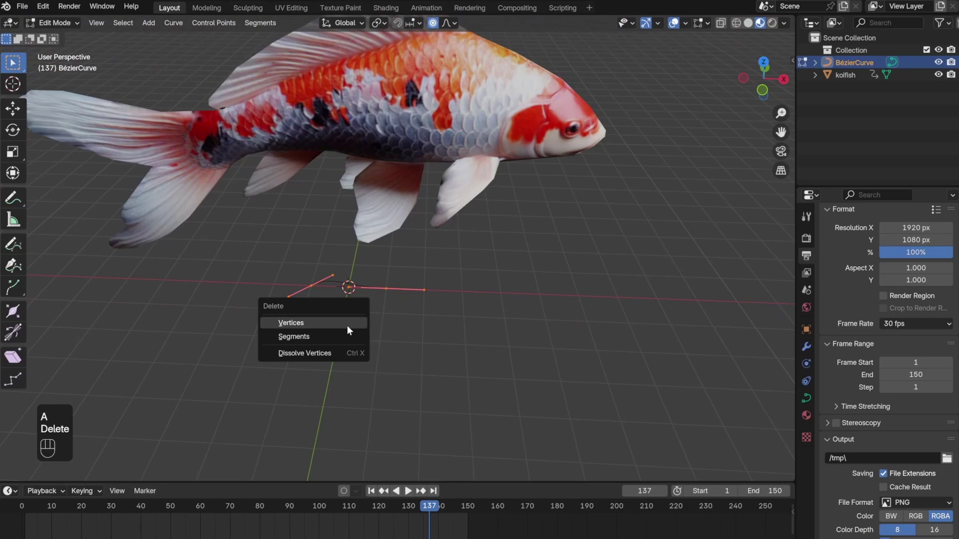
left_click(347, 330)
scroll(347, 330, "down", 5)
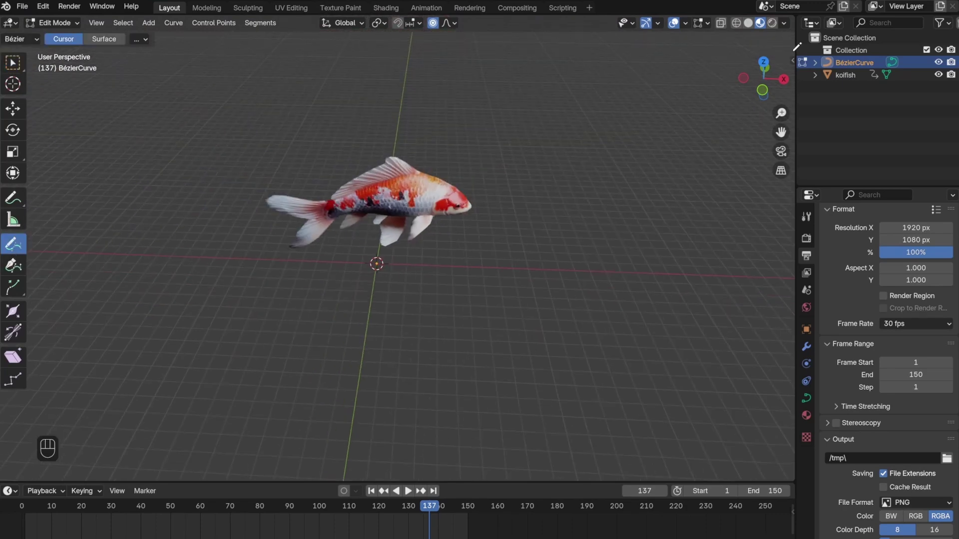
key("KP_5")
key("ctrl+KP_1")
key("KP_7")
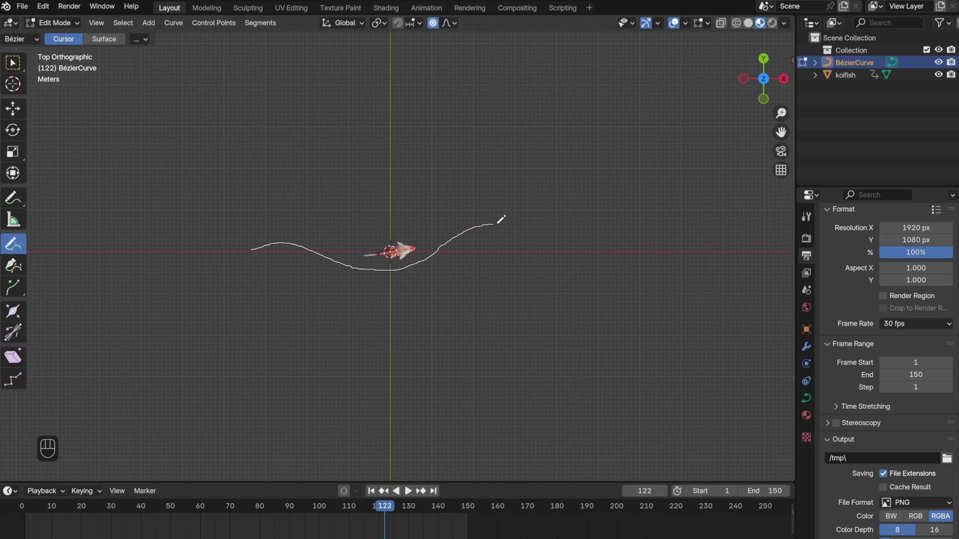
left_click_drag(589, 234, 599, 228)
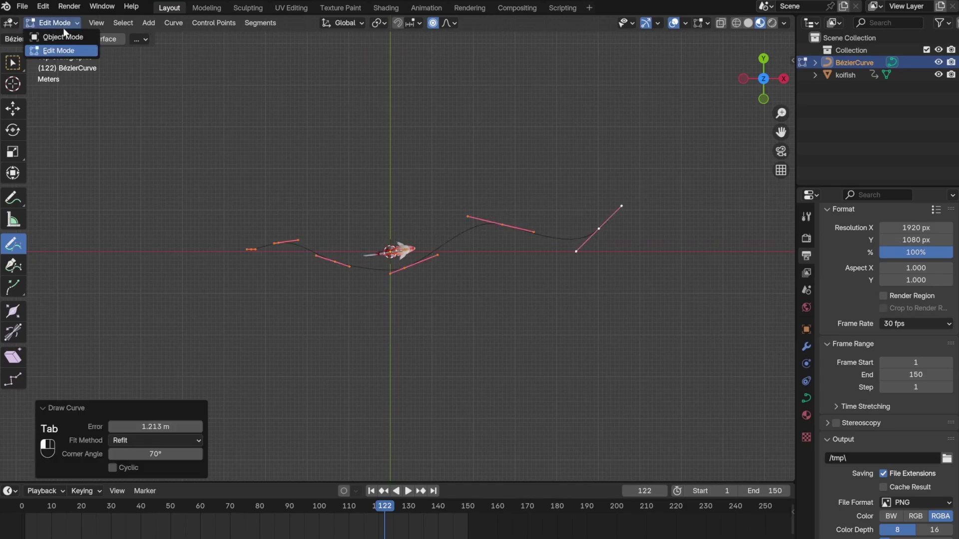
Select the koi and add a Follow Path constraint to it
left_click(63, 37)
middle_click_drag(436, 203, 439, 238)
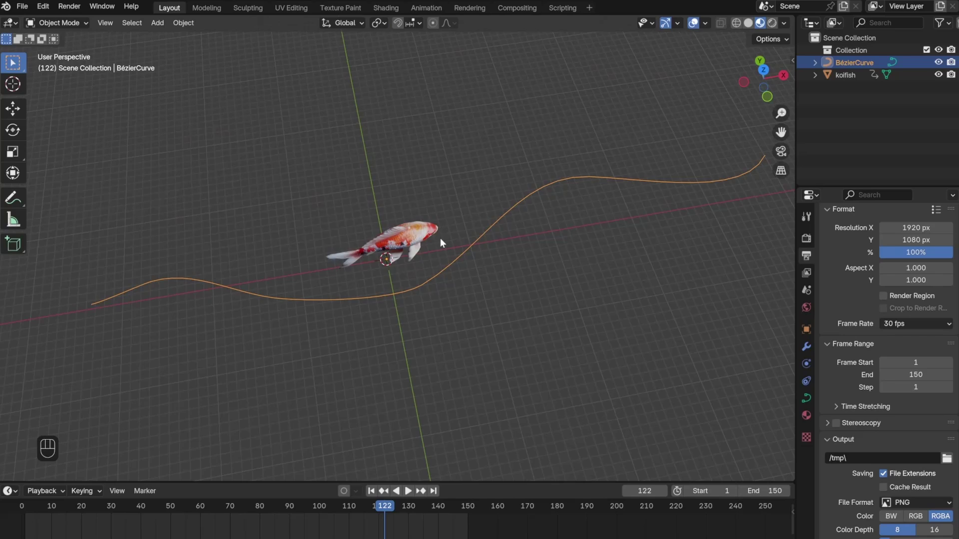
left_click(439, 238)
left_click(807, 348)
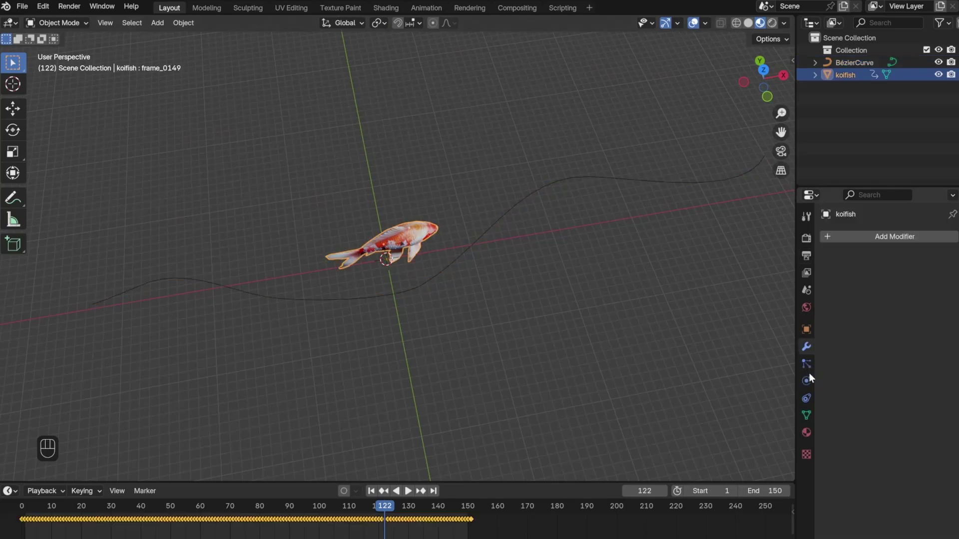
left_click(805, 366)
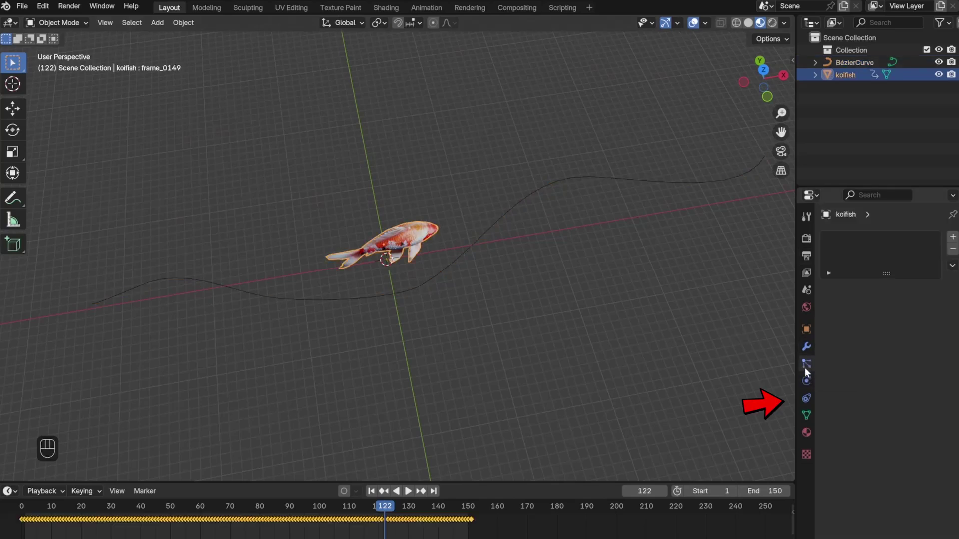
left_click(808, 397)
left_click(886, 237)
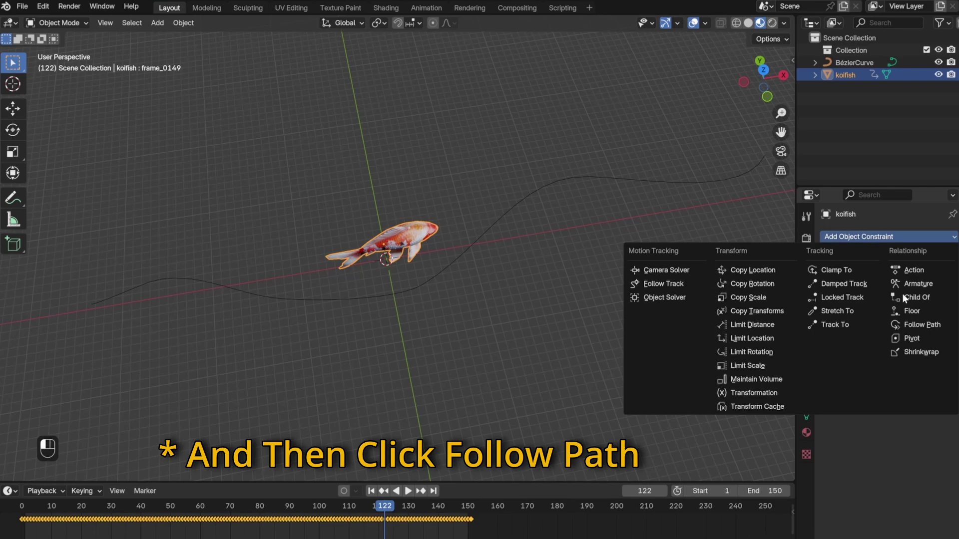
left_click(907, 325)
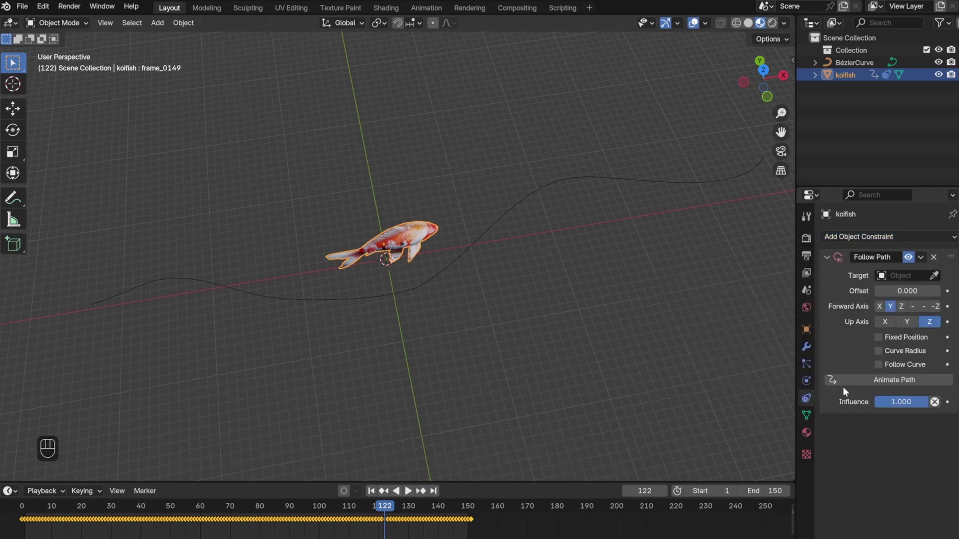
Target BézierCurve, animate the path, and watch the koi swim it from above
left_click(559, 182)
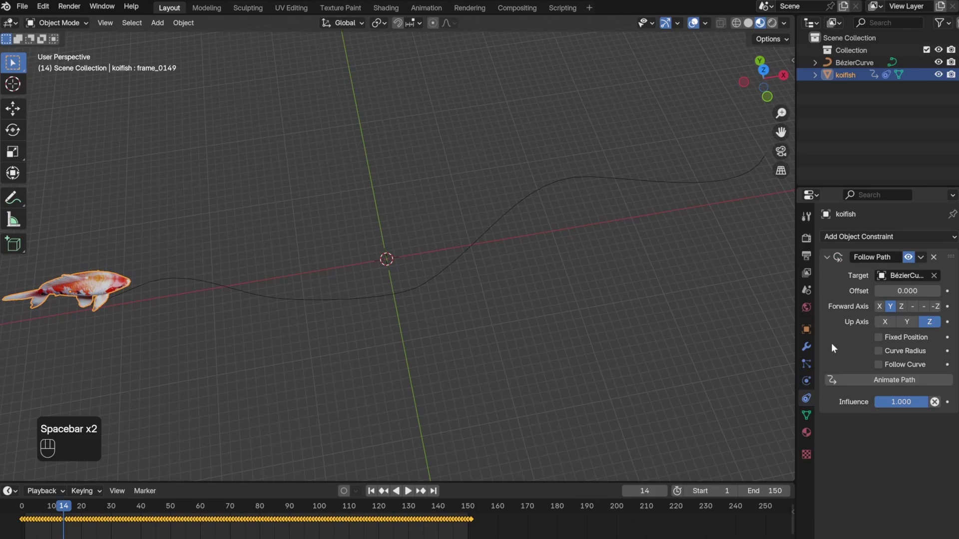
left_click(898, 379)
key("space")
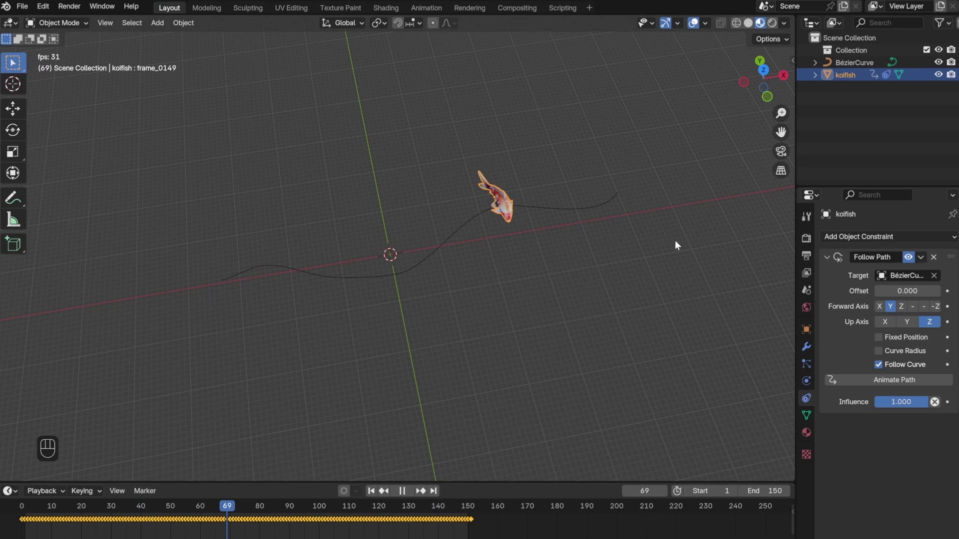
key("space")
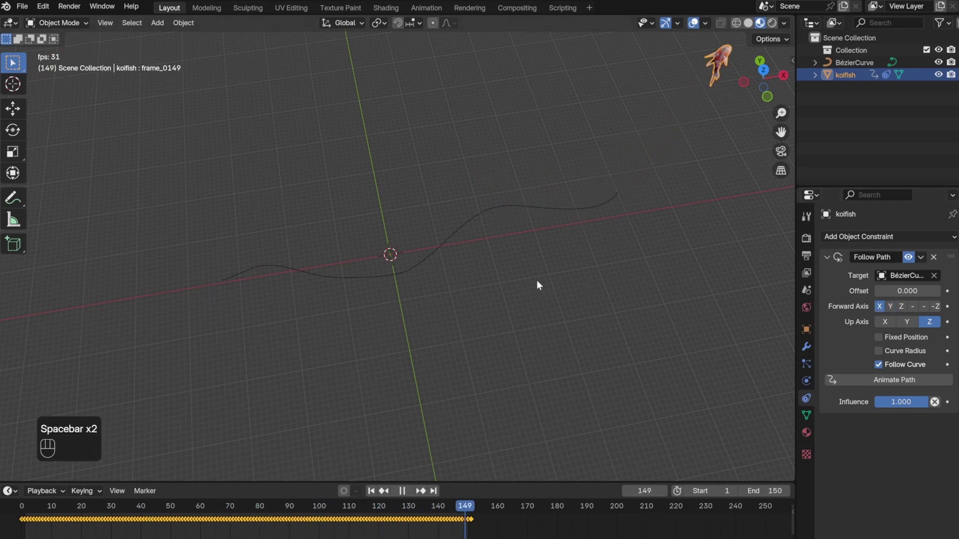
middle_click_drag(536, 280, 517, 284)
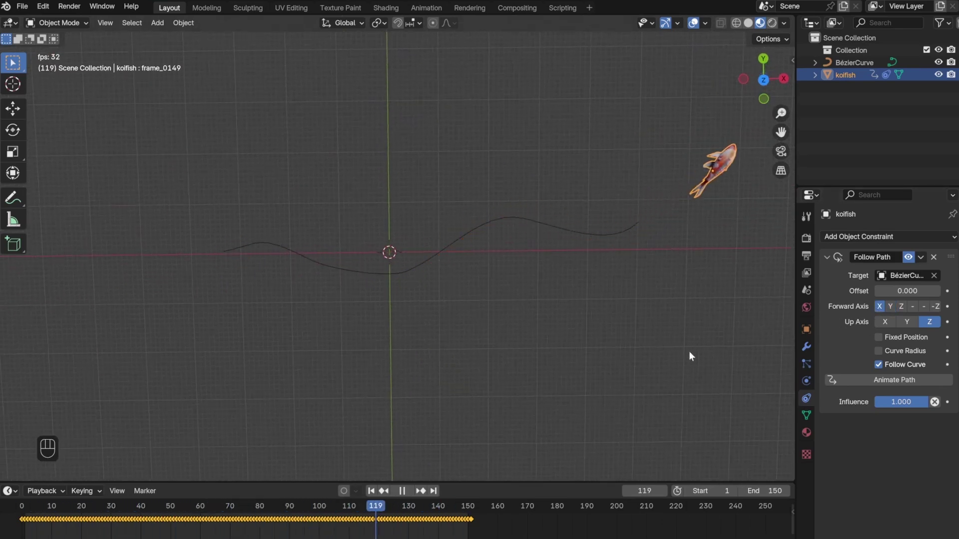
Set the curve's Path Animation frames to 350
left_click(594, 231)
left_click(805, 398)
left_click(829, 455)
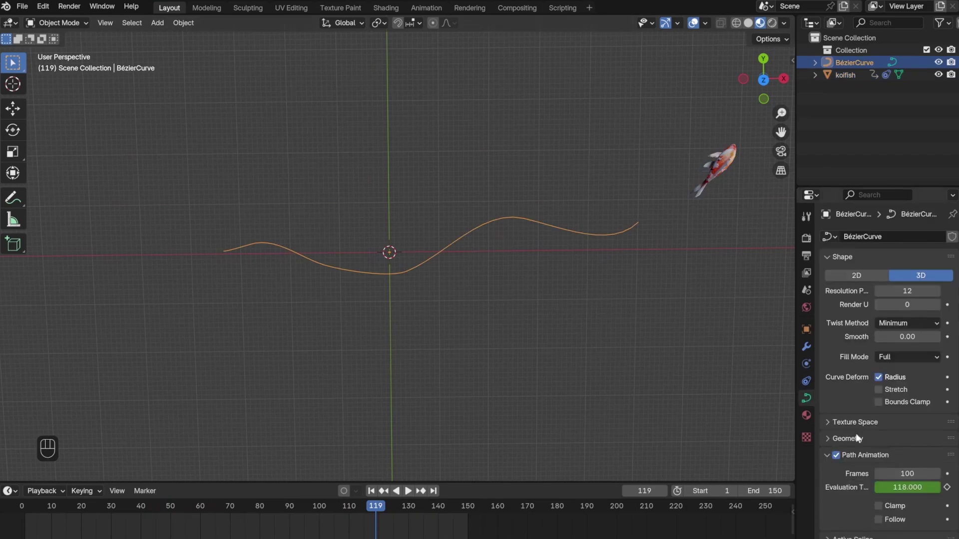
scroll(898, 414, "down", 4)
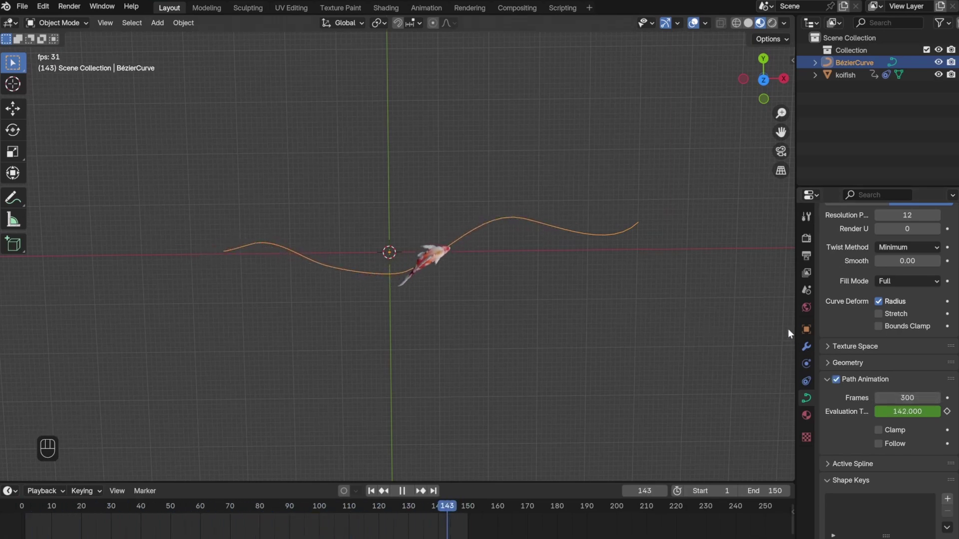
double_click(907, 398)
type("119")
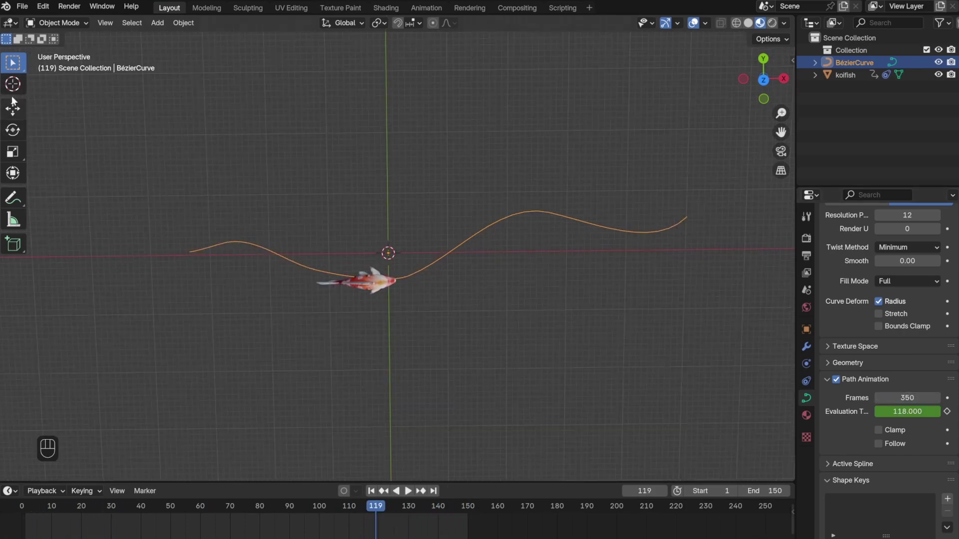
Reshape the swimming path by moving its curve handles in Edit Mode
left_click(59, 51)
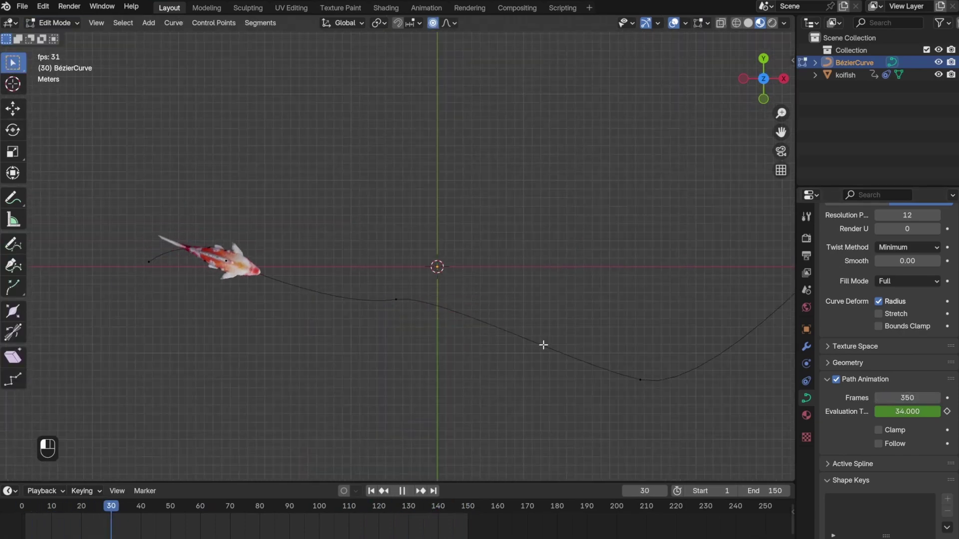
key("g")
left_click(624, 313)
key("g")
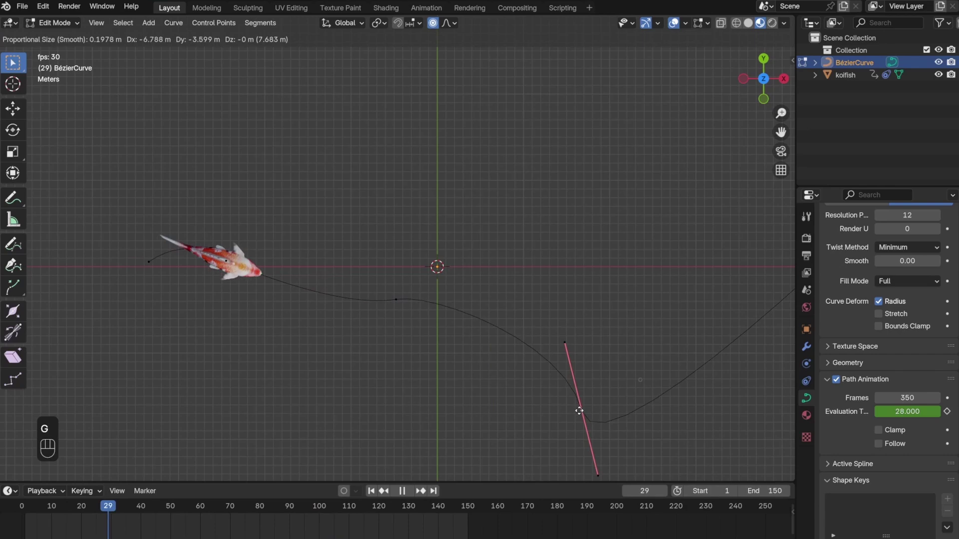
left_click(544, 342)
key("g")
left_click(632, 308)
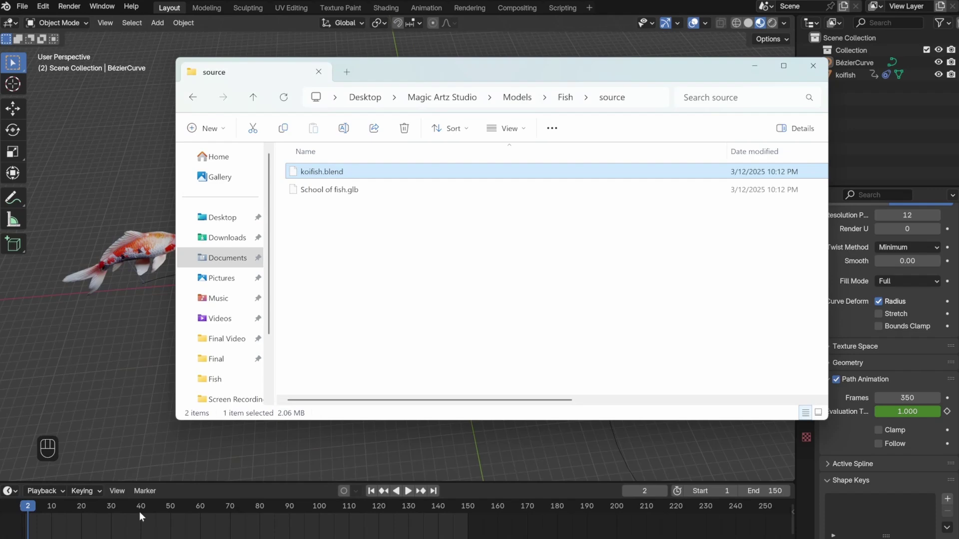
Import School of fish.glb as glTF and preview the animation
left_click_drag(329, 189, 106, 287)
left_click(102, 339)
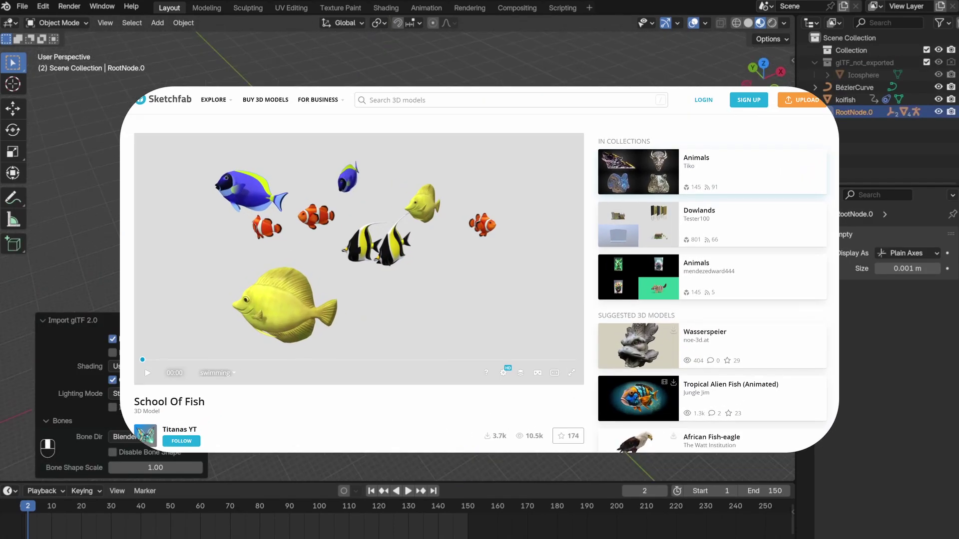
key("space")
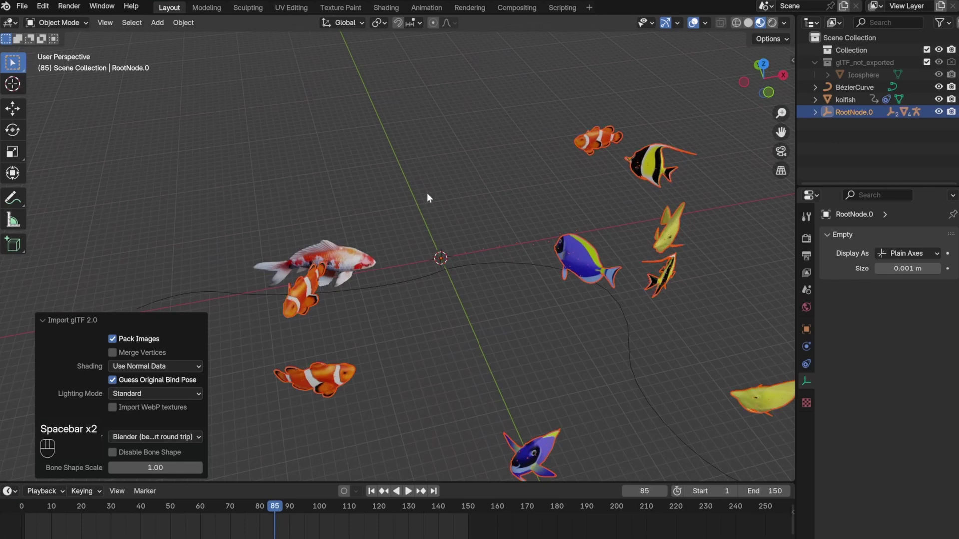
Scale the imported fish school (RootNode.0) to 0.5
key("s")
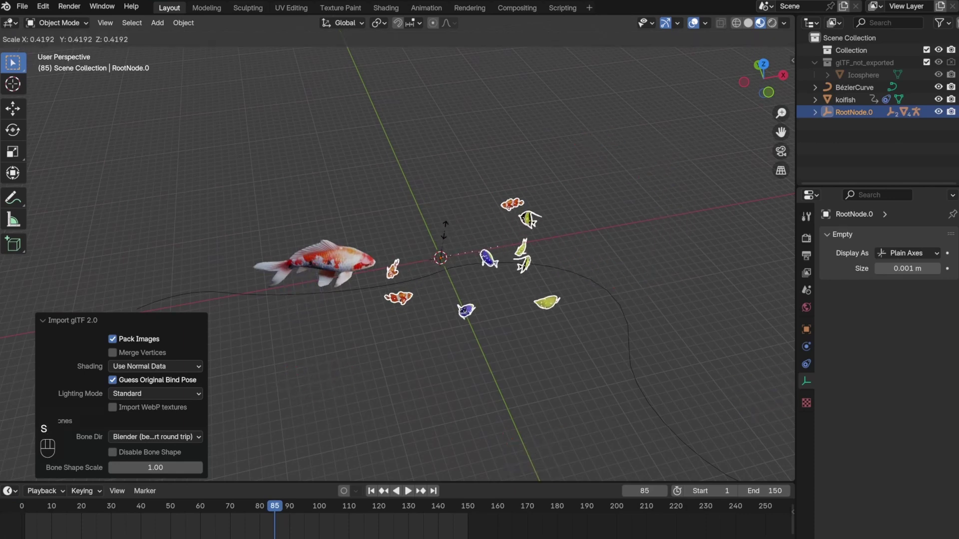
left_click(444, 230)
key("ctrl+z")
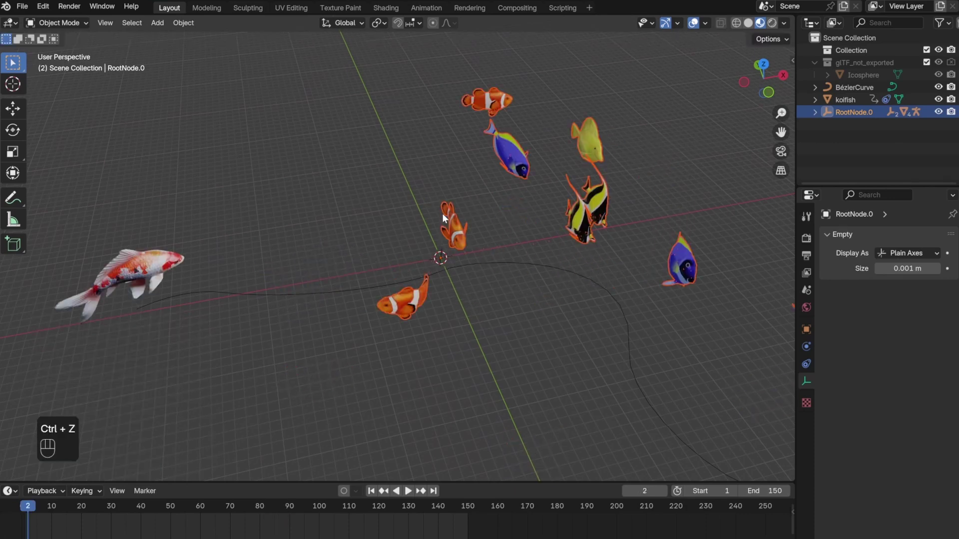
key("s")
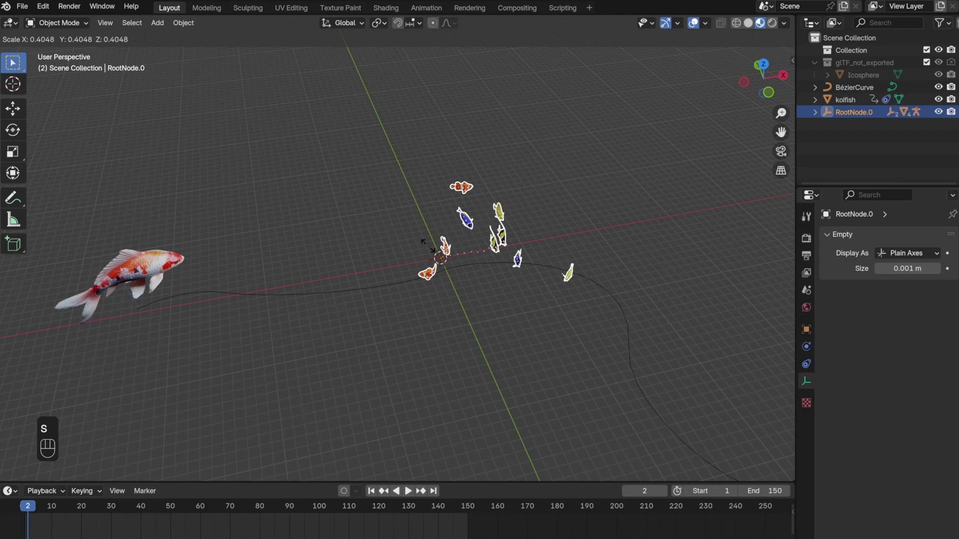
type(".5")
key("Return")
key("space")
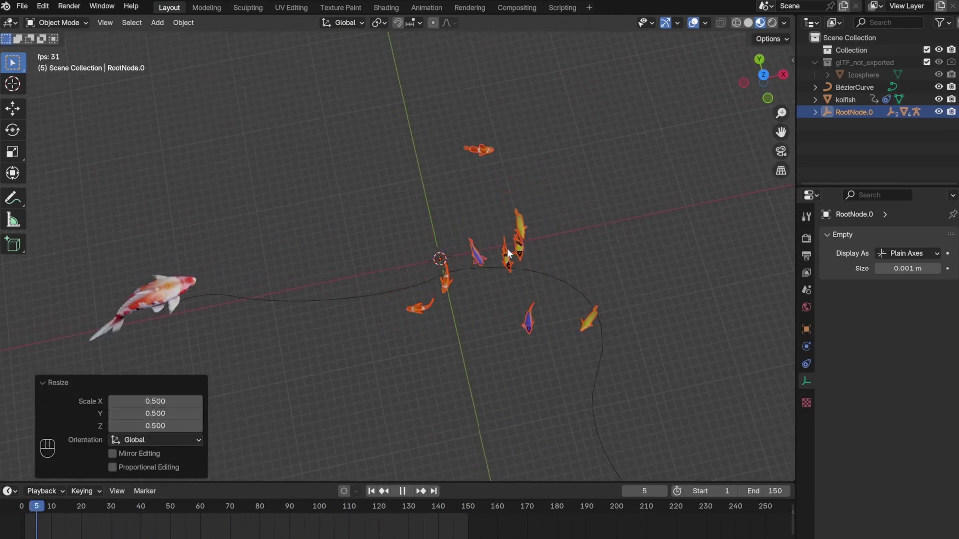
Shift the fish school along the X axis beside the koi's path
key("g")
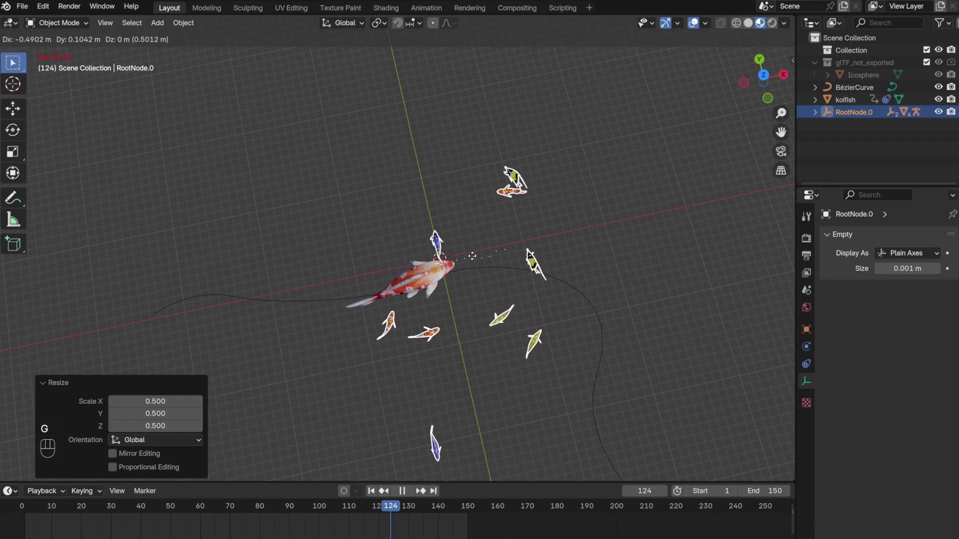
key("x")
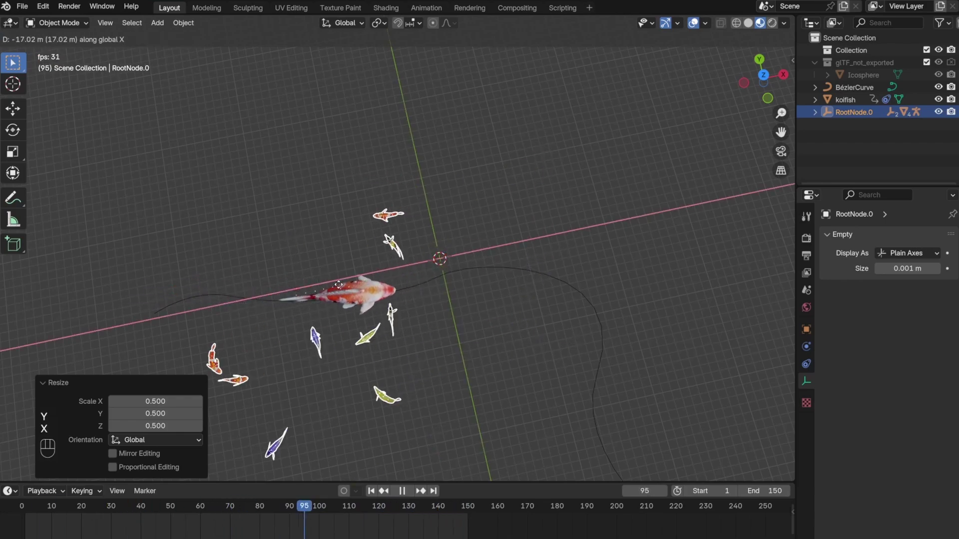
left_click(345, 282)
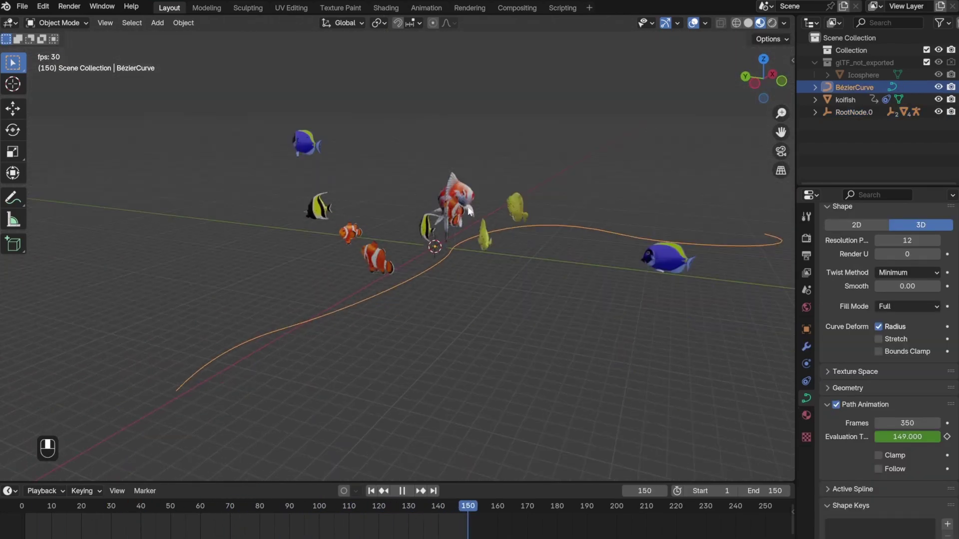
middle_click_drag(470, 210, 398, 244)
Raise the koi's BézierCurve about 4 m along Z
scroll(358, 247, "down", 5)
key("space")
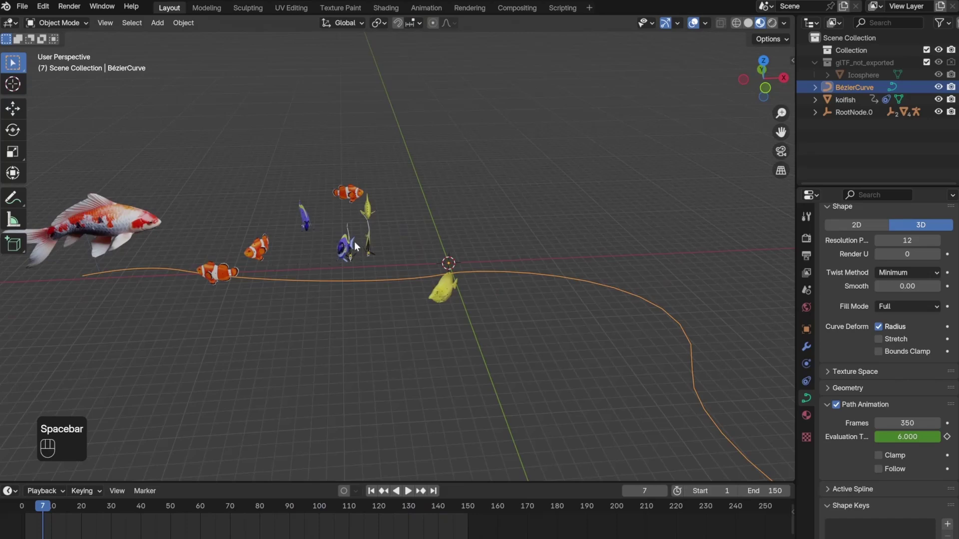
key("g")
key("z")
left_click(342, 202)
key("space")
middle_click_drag(343, 202, 396, 210)
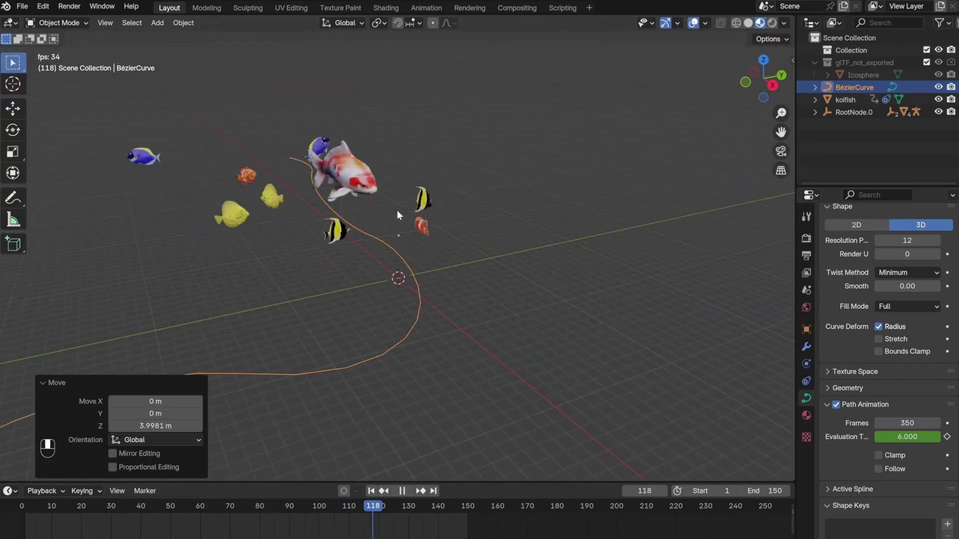
Duplicate the koi and curve with Alt+D, offset on Y, and rotate the copy from top view
key("alt+d")
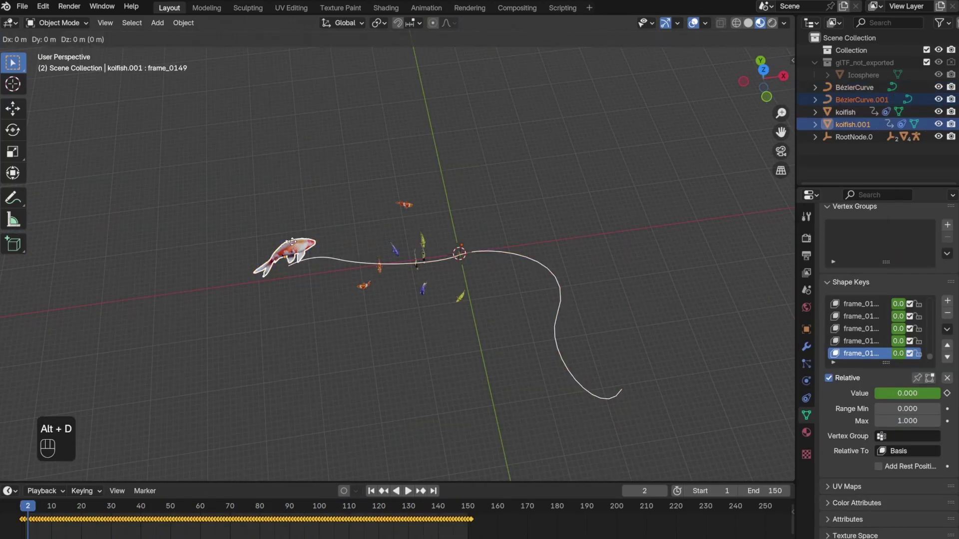
key("y")
key("space")
key("KP_7")
key("r")
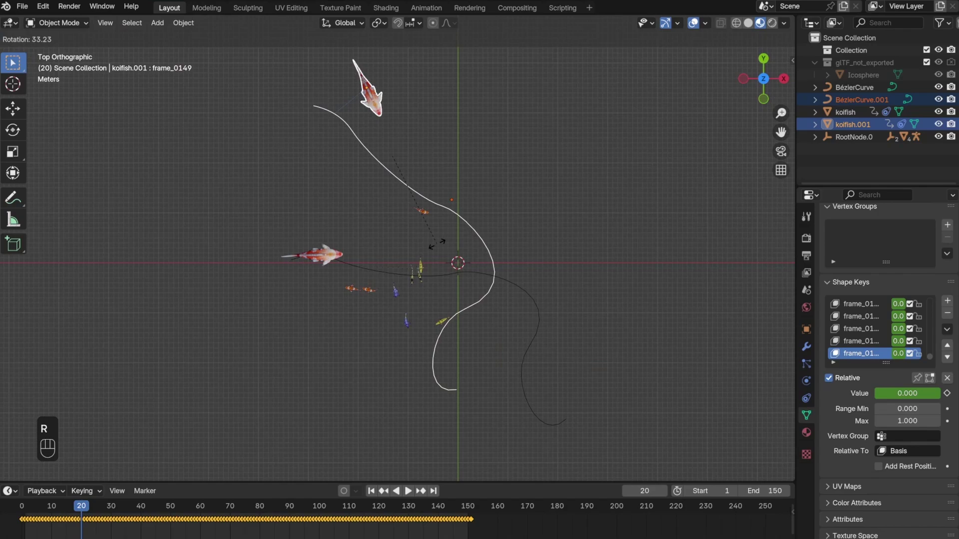
key("space")
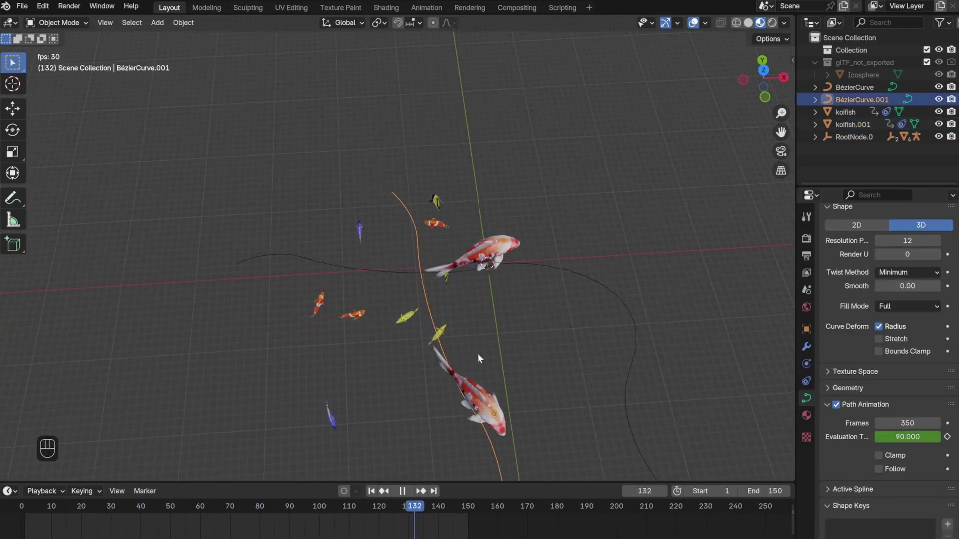
Place the second curve, then add an enlarged ground plane and a resized water cube
key("g")
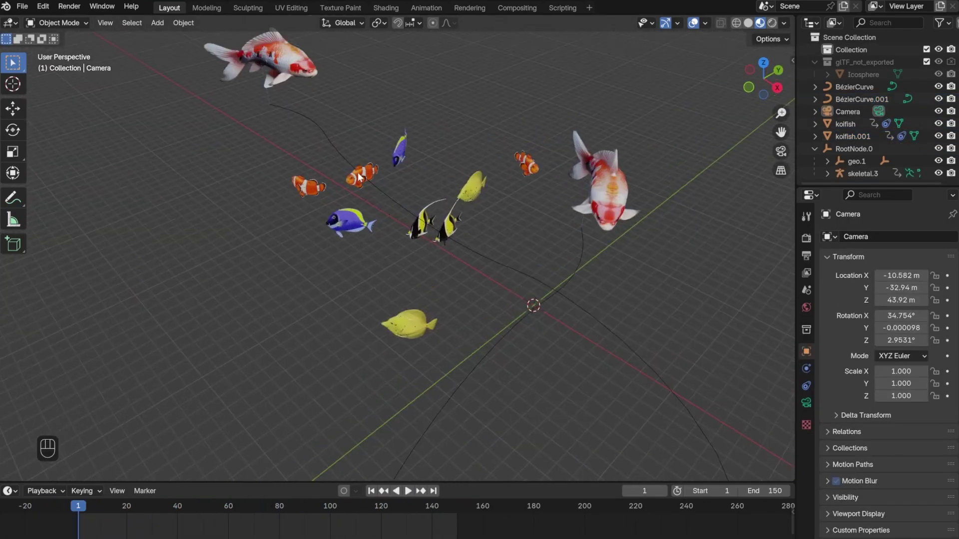
key("shift+a")
key("s")
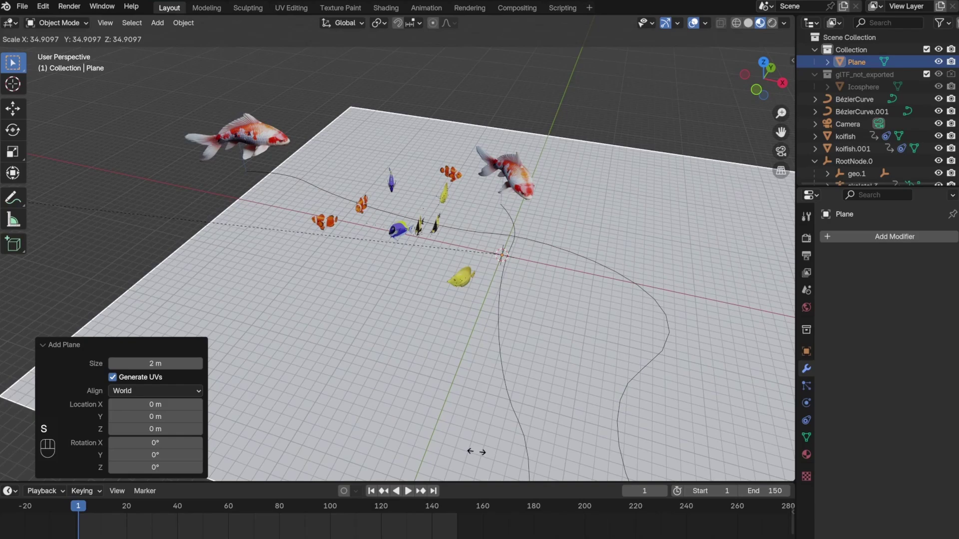
key("s")
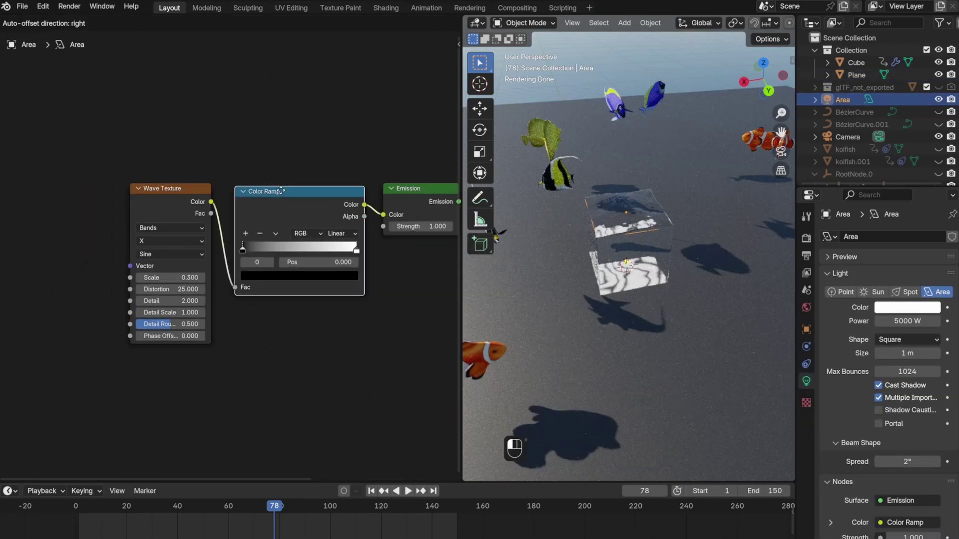
Duplicate the Wave Texture and Color Ramp pair, add a Mix node, and preview the ripples
key("shift+d")
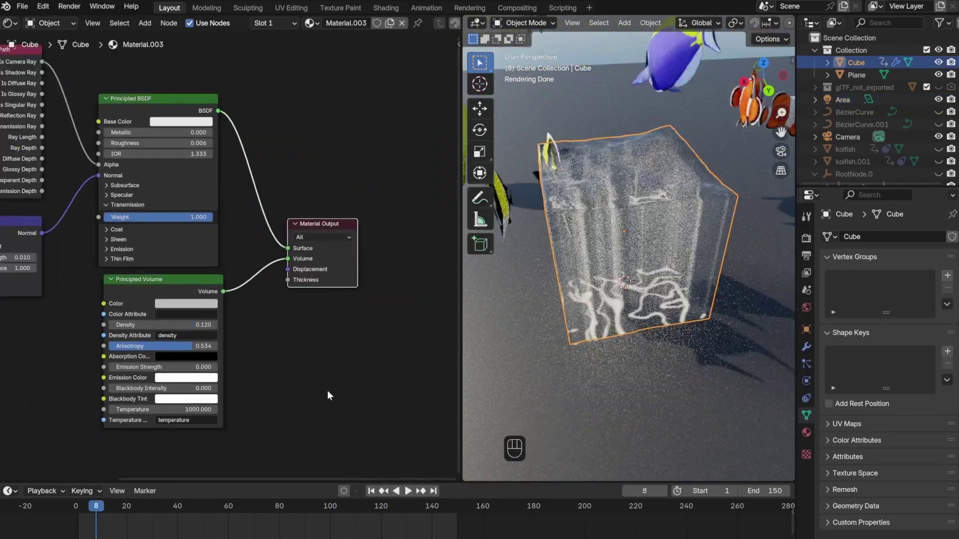
key("shift+a")
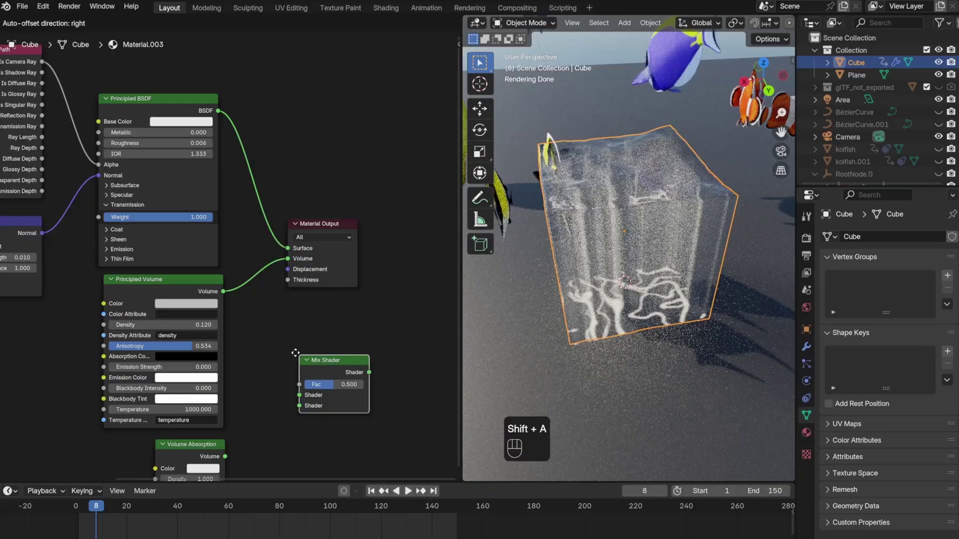
key("space")
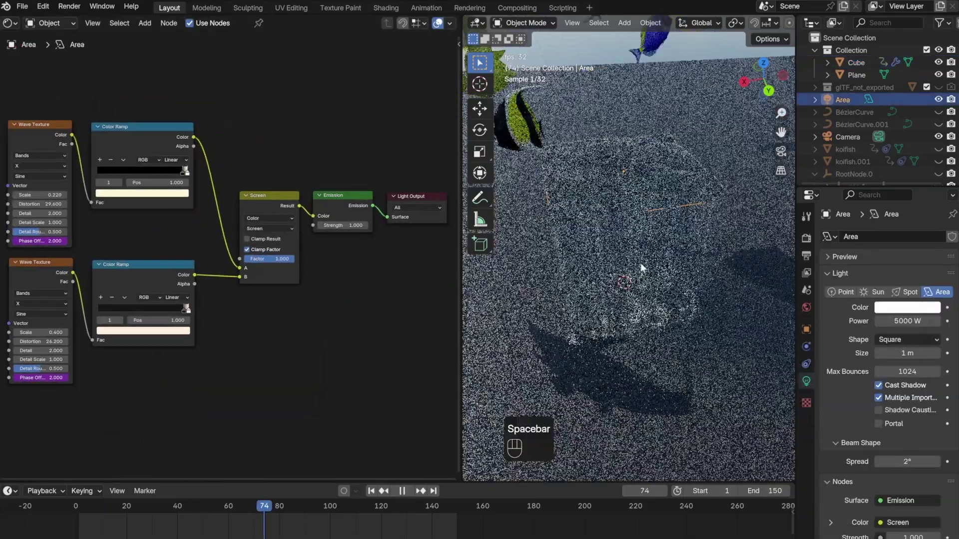
key("space")
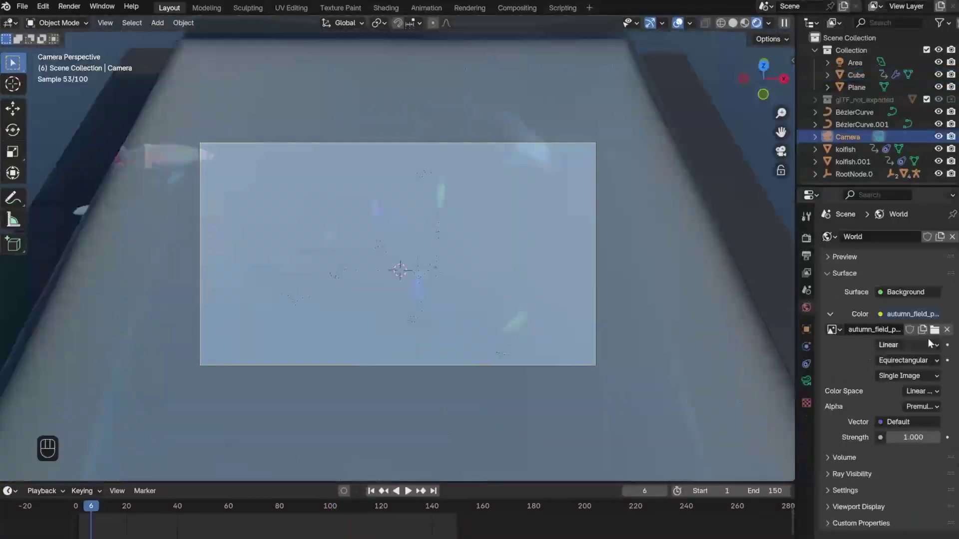
left_click(931, 330)
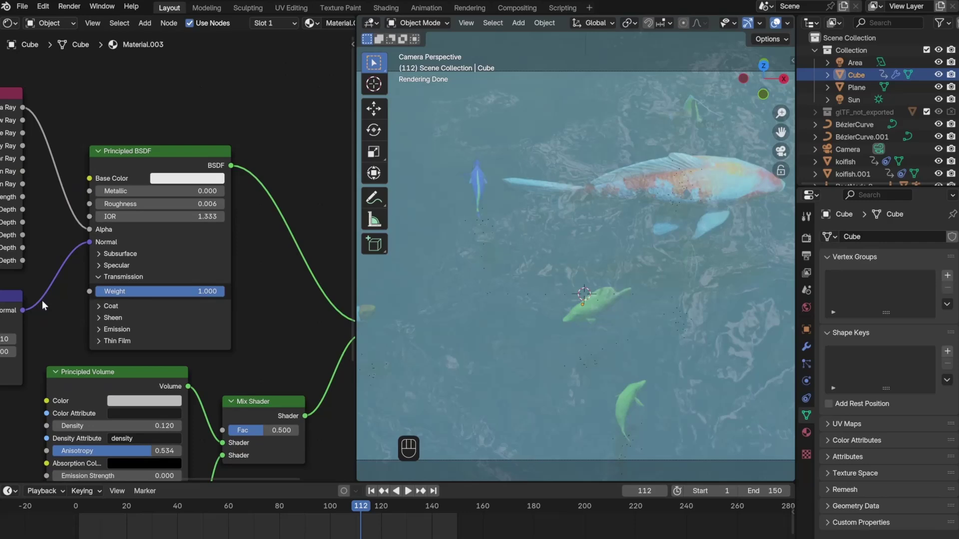
middle_click_drag(107, 278, 263, 237)
scroll(262, 236, "up", 2)
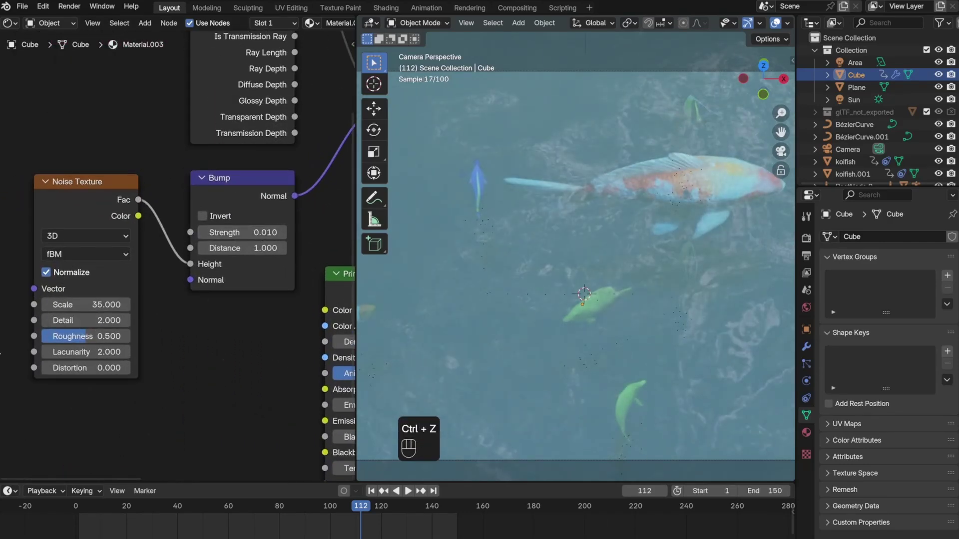
left_click_drag(85, 304, 55, 305)
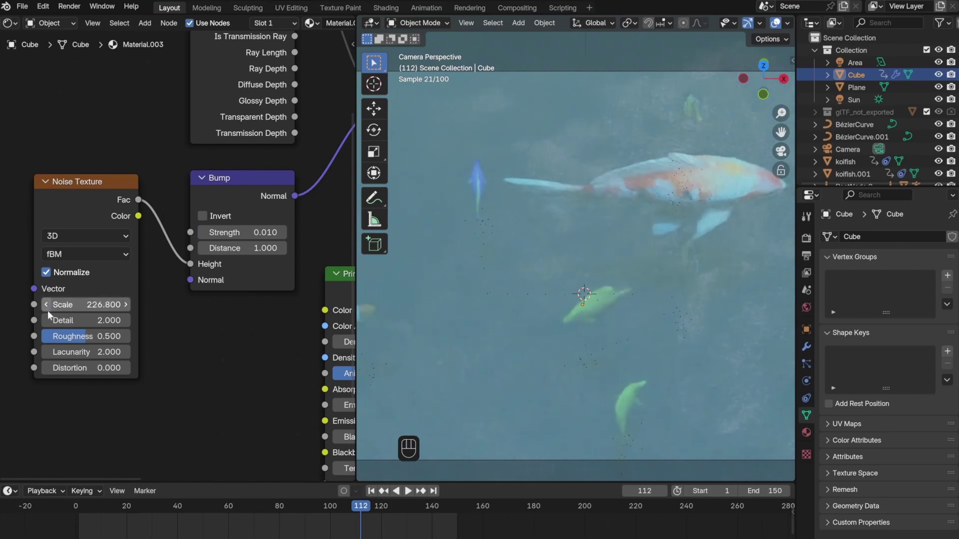
key("space")
key("space")
key("space")
key("ctrl+z")
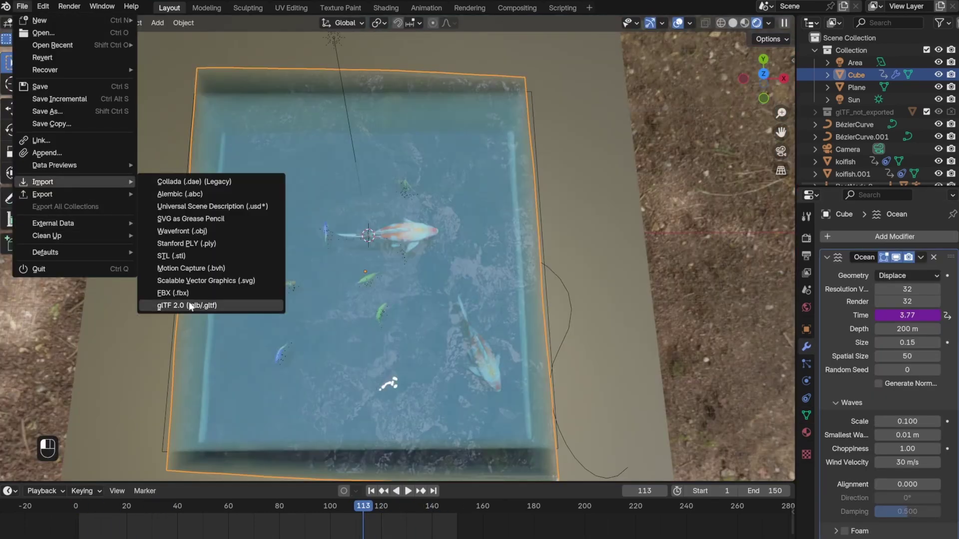
Import the Rembrandt Water Lily FBX model into the pond scene
left_click(190, 302)
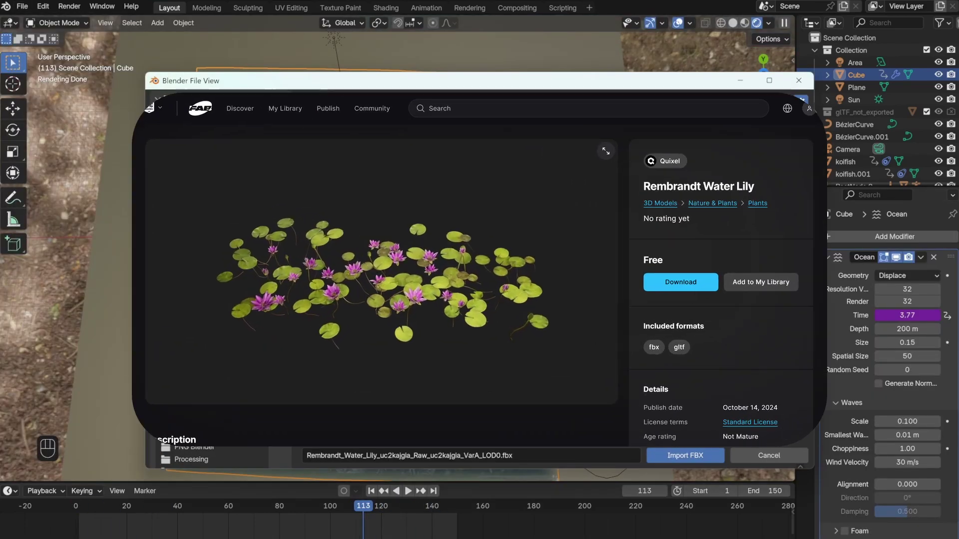
left_click(685, 455)
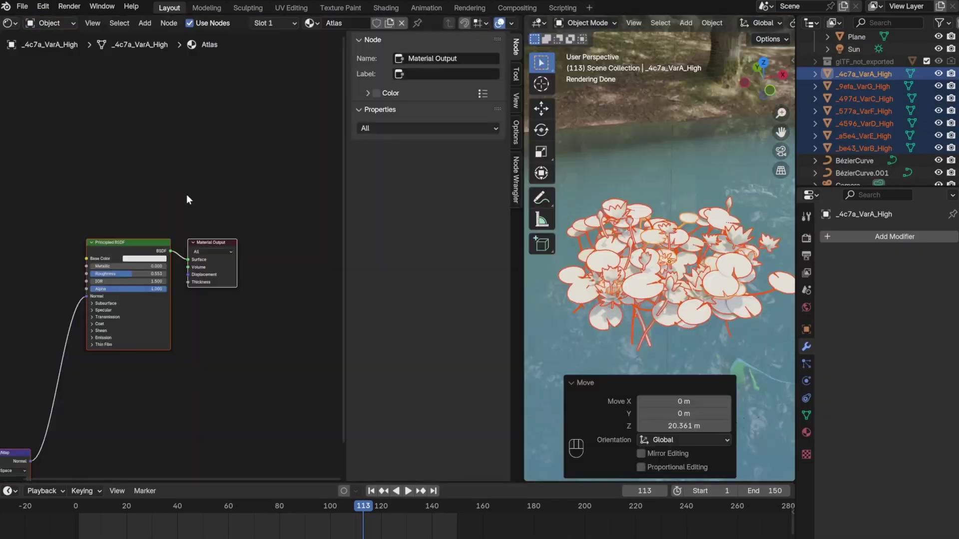
key("n")
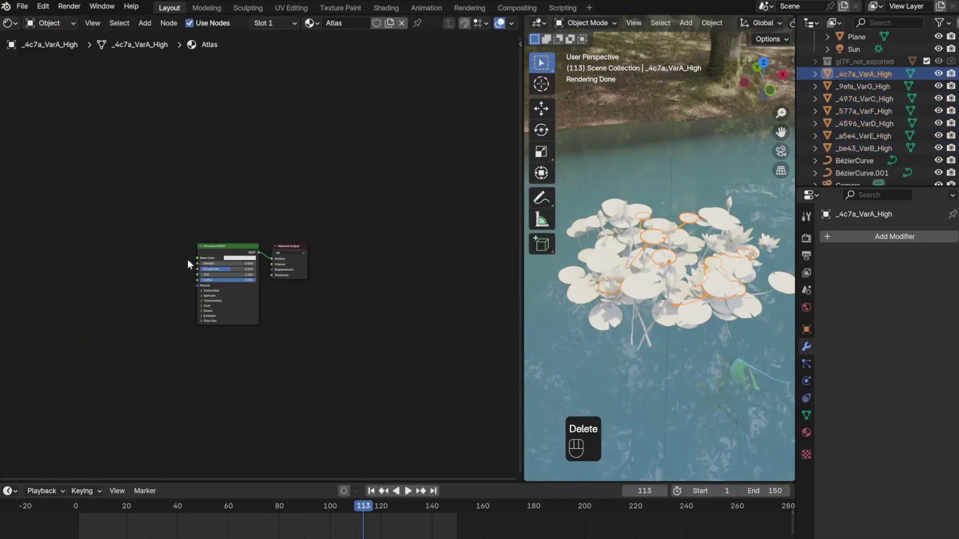
Load a texture set for the lily material from the lily textures folder with Node Wrangler
key("ctrl+shift+t")
left_click(186, 373)
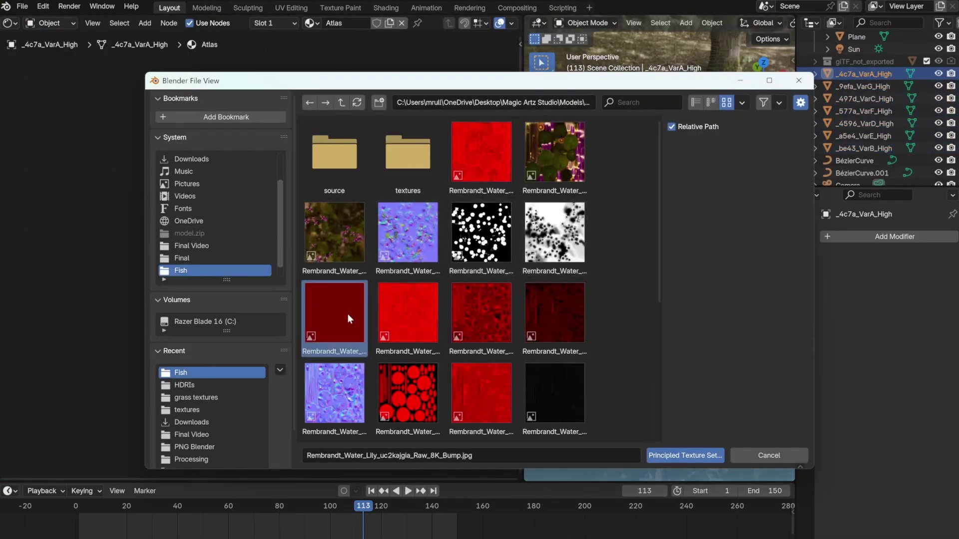
scroll(349, 318, "down", 3)
scroll(479, 340, "up", 2)
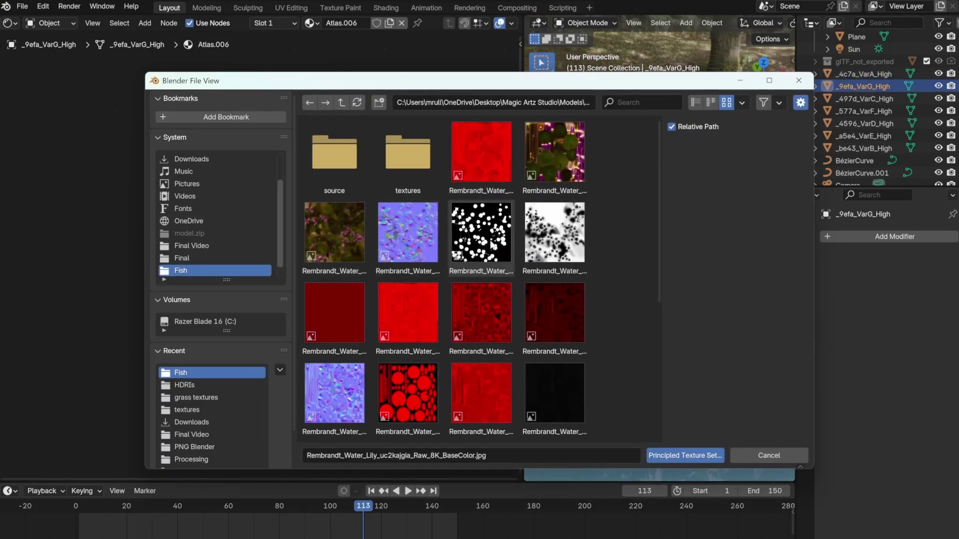
scroll(402, 343, "down", 2)
scroll(401, 343, "up", 2)
scroll(499, 364, "down", 2)
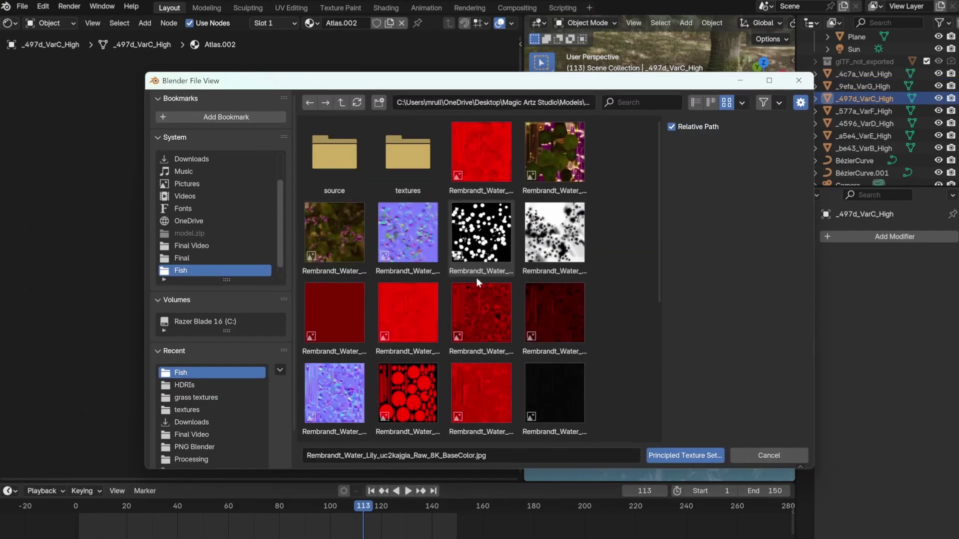
scroll(454, 325, "down", 2)
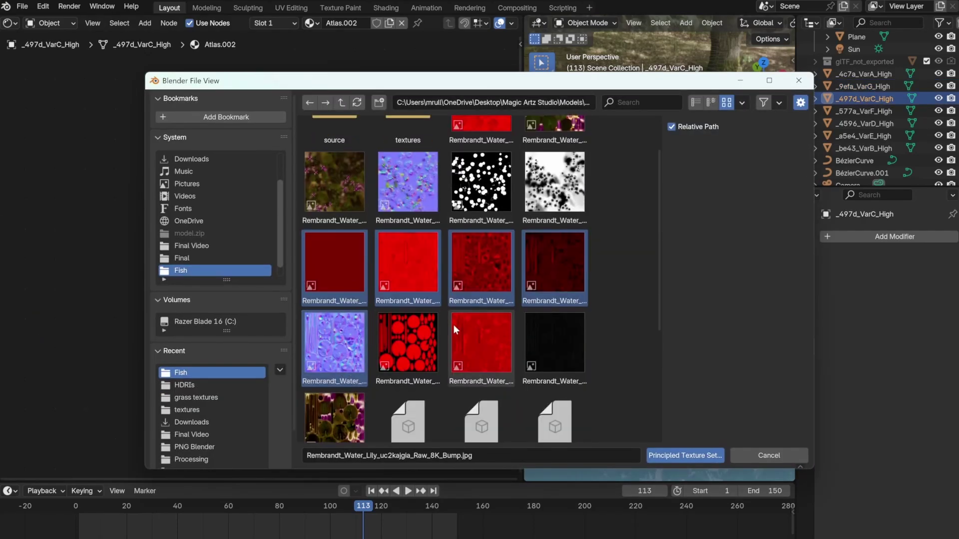
scroll(454, 325, "up", 2)
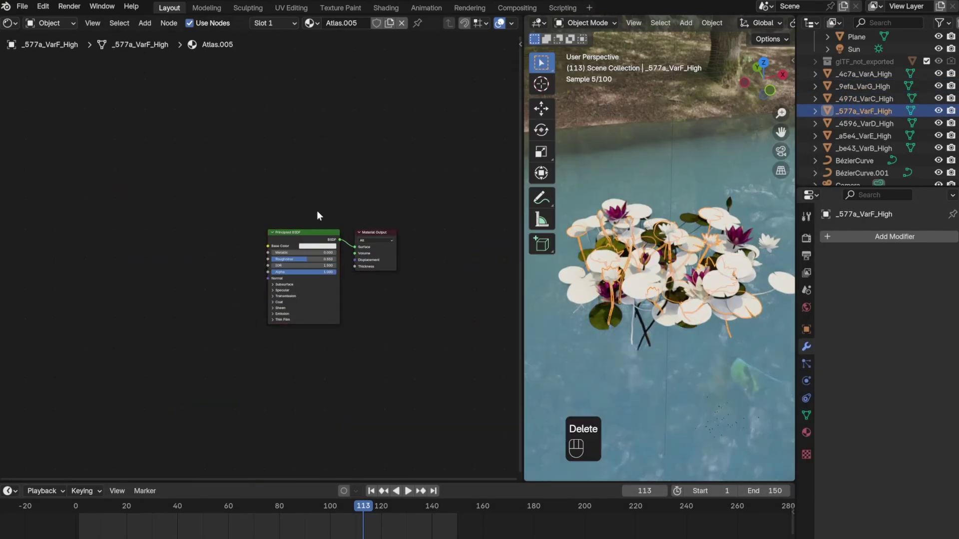
Load all the lily texture images onto the next lily variant
key("ctrl+shift+t")
left_click(334, 312)
scroll(375, 329, "down", 1)
left_click(376, 328, "shift")
scroll(448, 267, "up", 1)
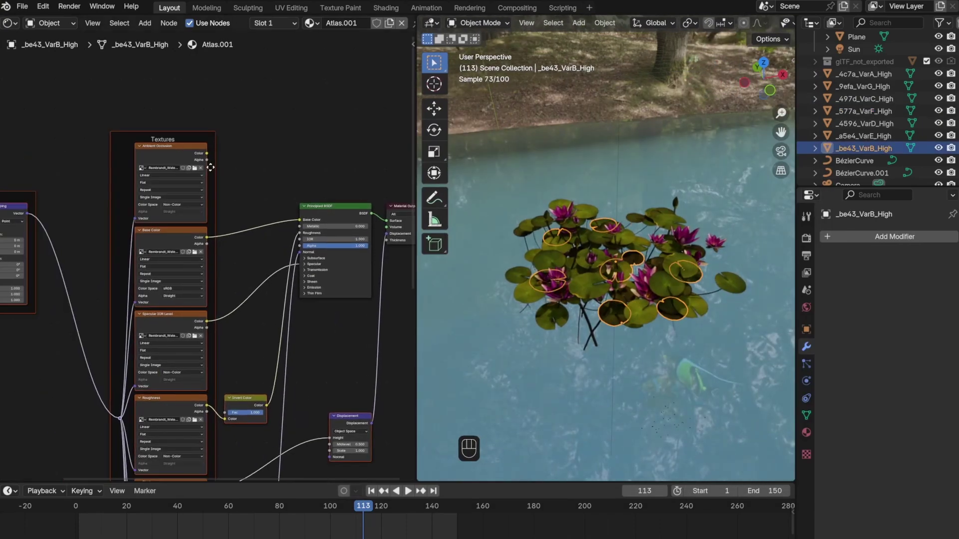
Place the four-variant lily clump in the pond and look through the camera
left_click(883, 115, "shift")
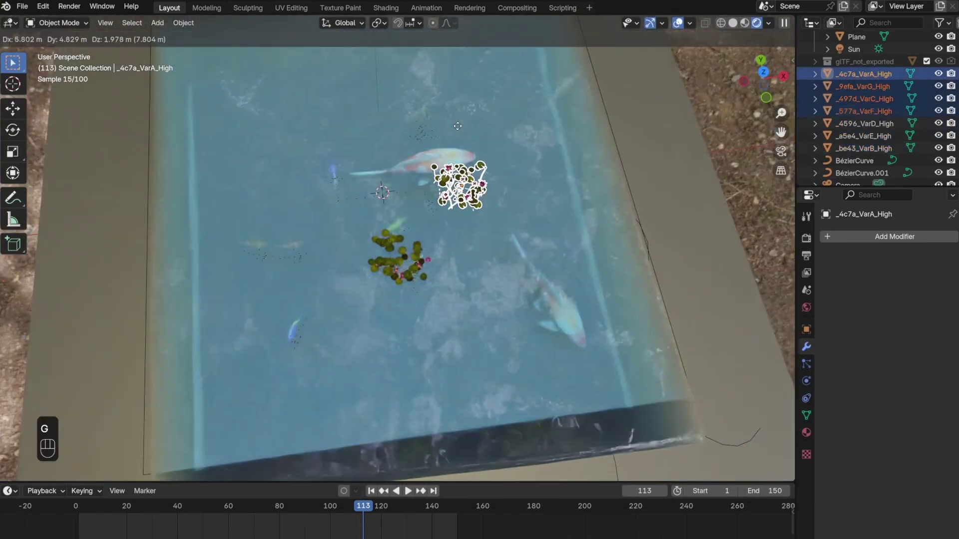
left_click(444, 97)
key("KP_0")
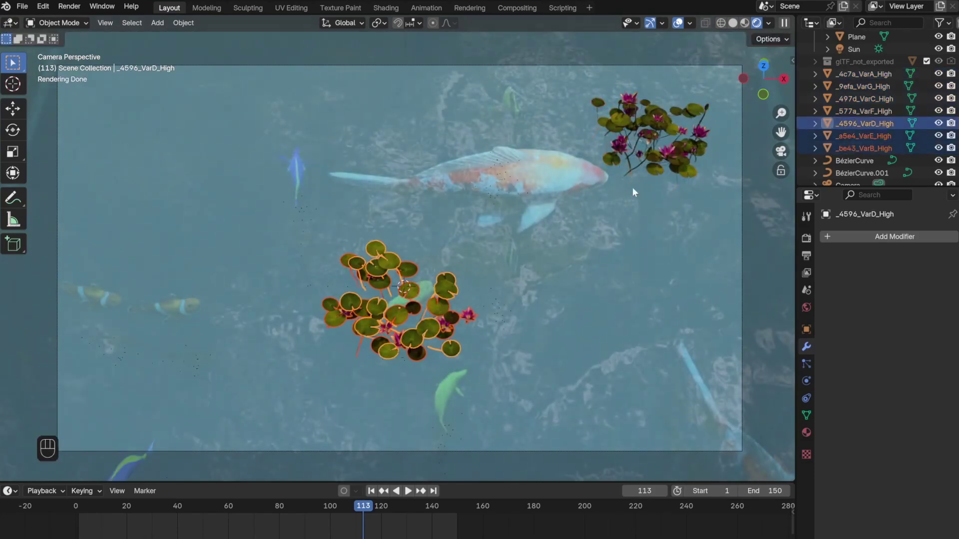
Shift the top-right clump along X and put a linked copy at the bottom right
left_click(858, 112, "shift")
key("g")
key("Escape")
key("g")
key("x")
left_click(654, 211)
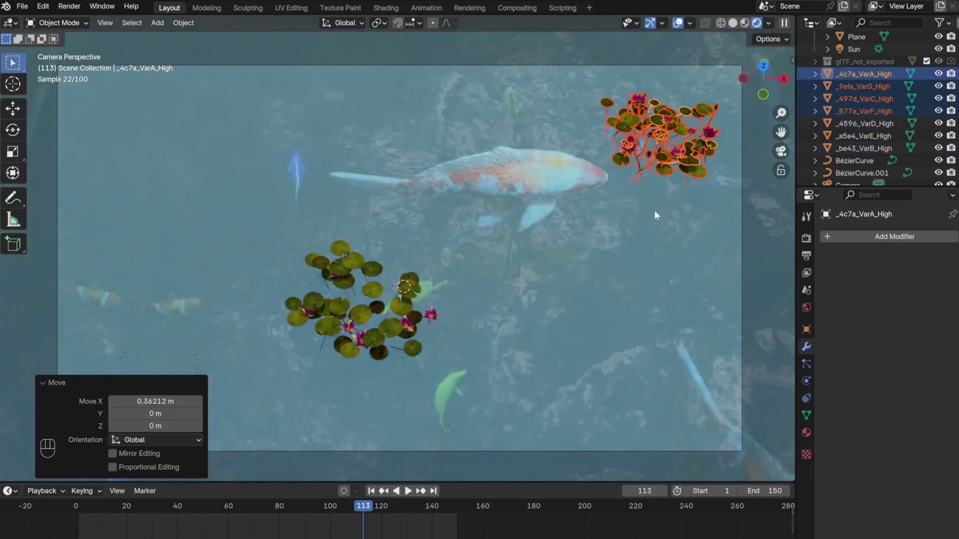
key("alt+d")
key("y")
left_click(635, 27)
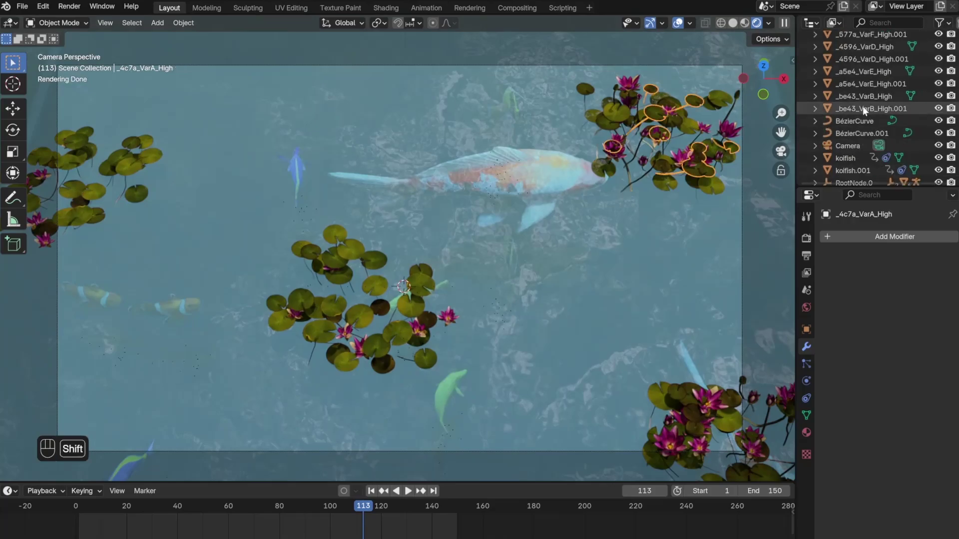
Move the middle clump along X and adjust the copied clump's height
key("g")
key("x")
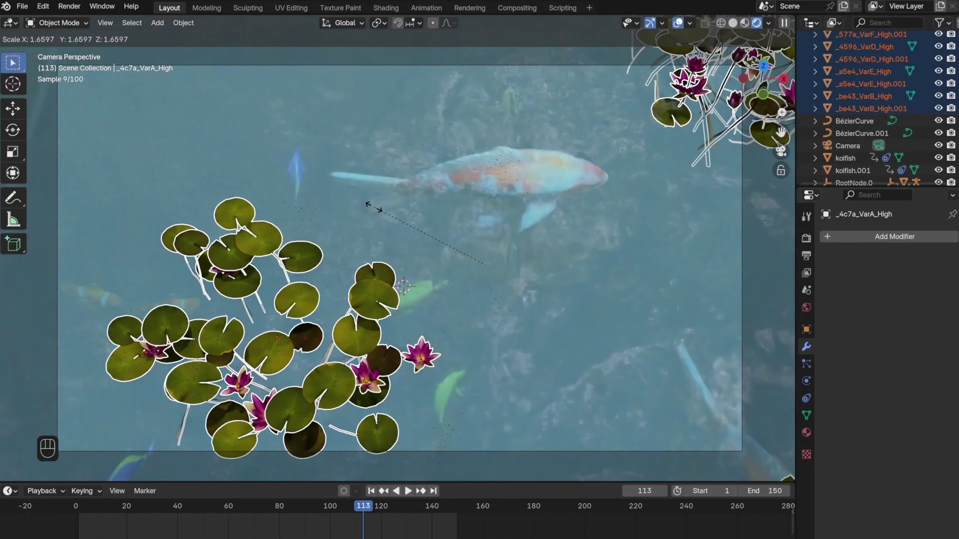
left_click(346, 200)
key("g")
key("z")
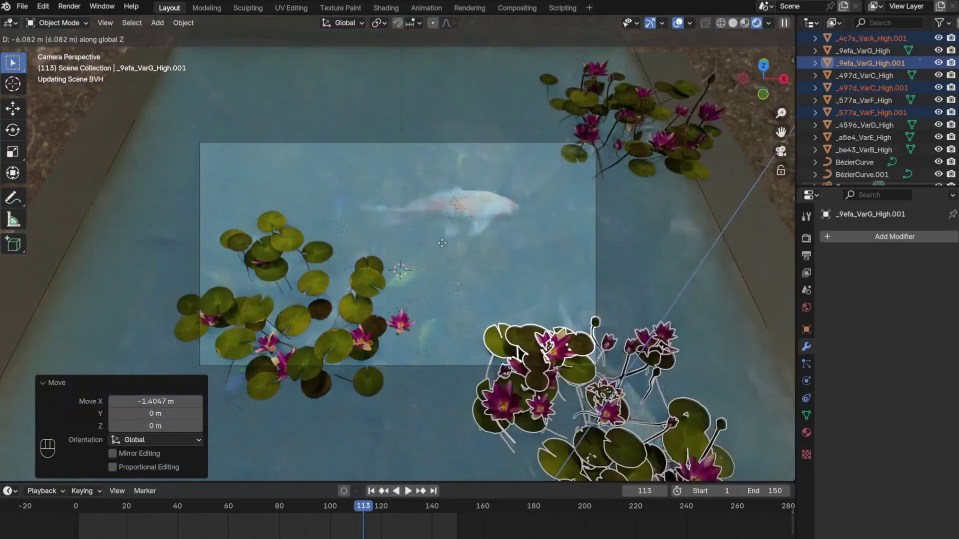
left_click(441, 243)
Reposition the upper-right clump and shift the left clump along X
left_click(590, 89)
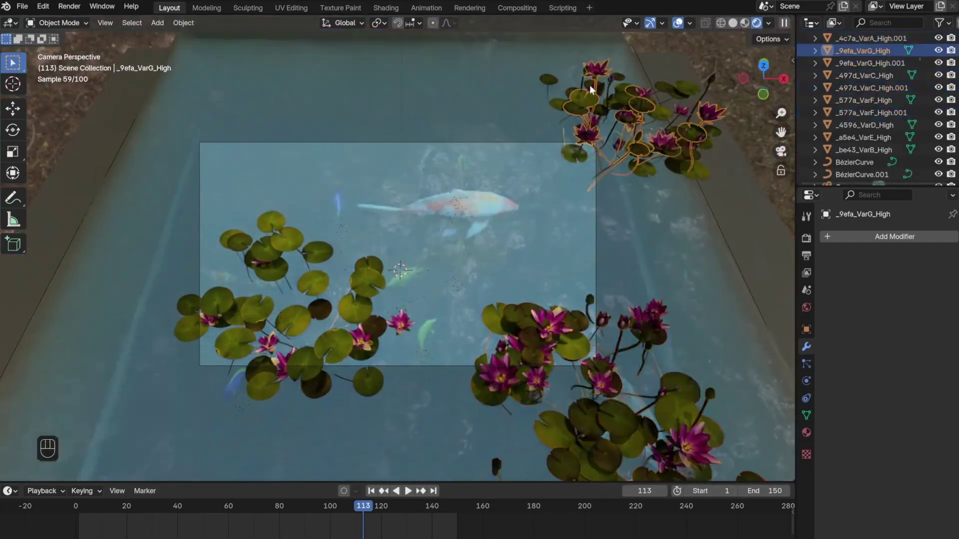
key("g")
left_click(689, 125)
key("g")
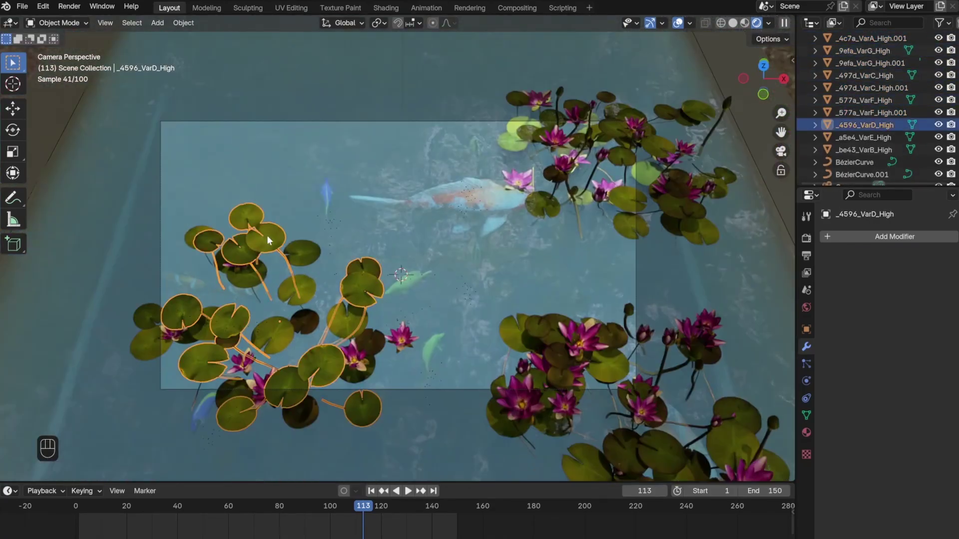
key("g")
key("x")
left_click(579, 360)
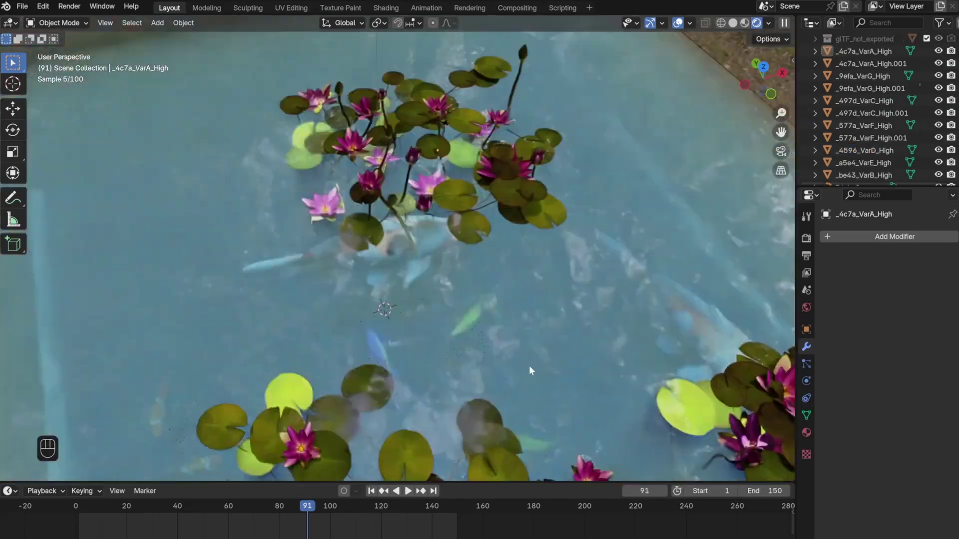
middle_click_drag(528, 366, 213, 307)
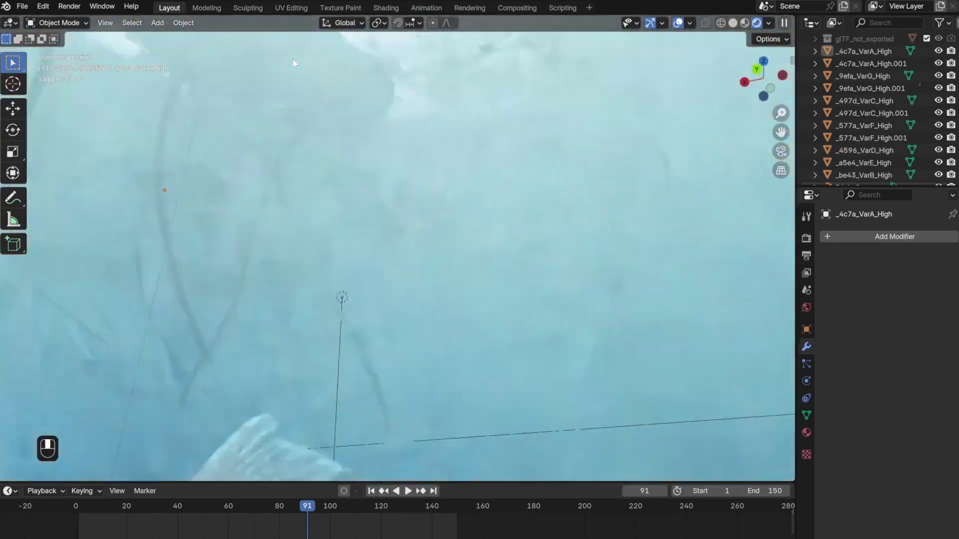
Lower the left and right lily clumps into the water, then select the water surface
left_click(213, 307)
left_click(138, 312)
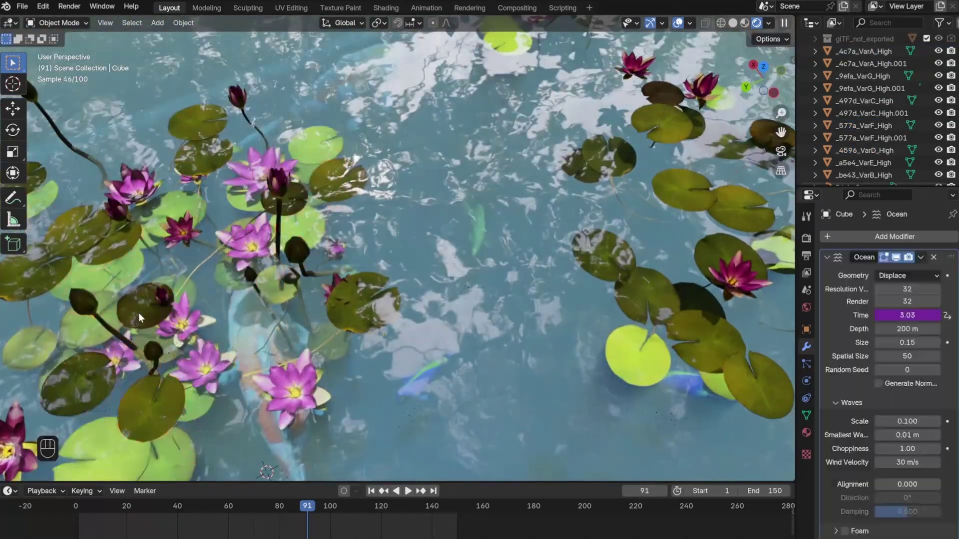
left_click(155, 310)
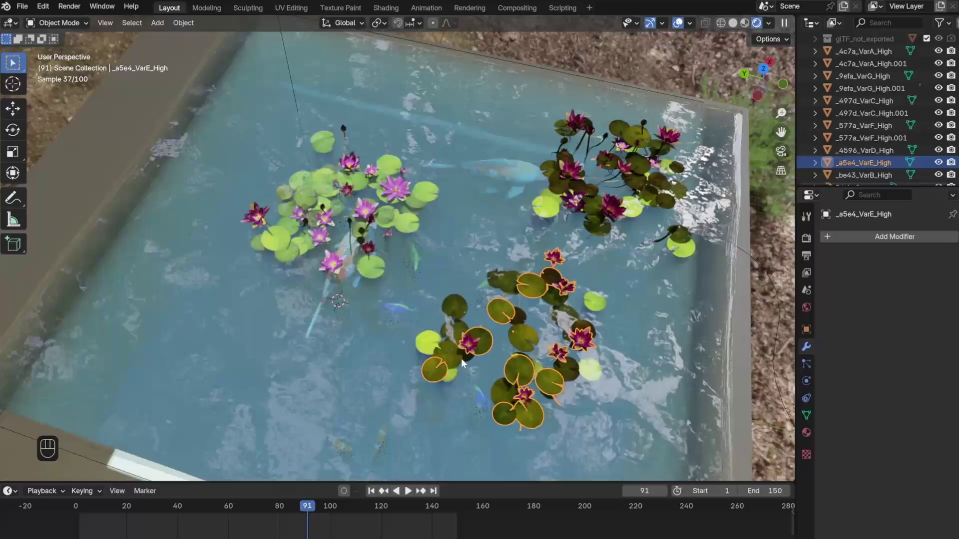
left_click(453, 312)
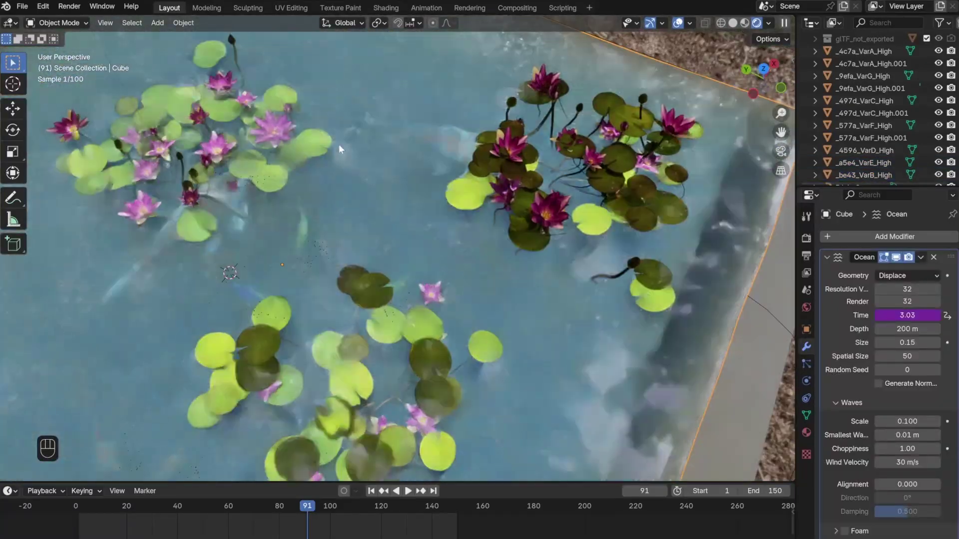
left_click(549, 195)
key("g")
key("z")
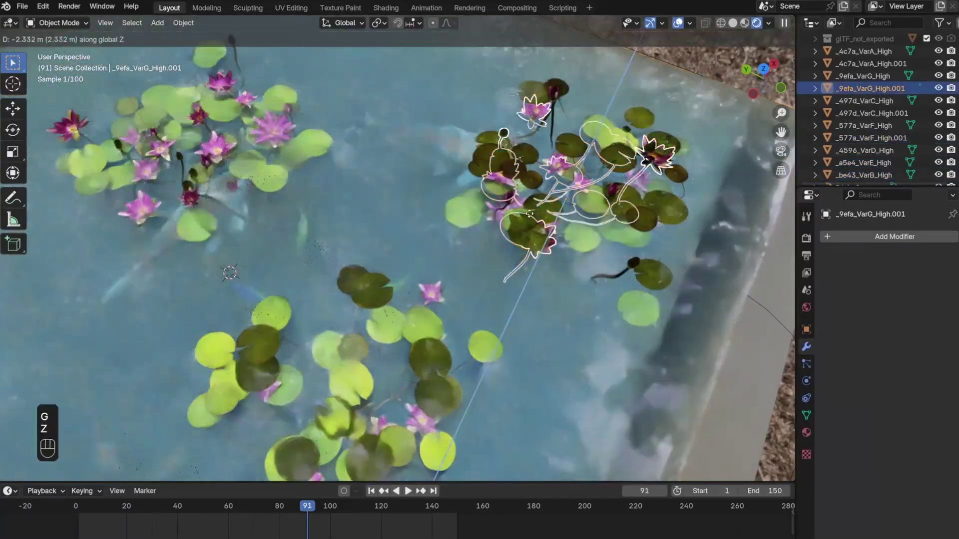
left_click(520, 155)
Preview the ripples at wave scale 0.100, undoing one unwanted change
key("space")
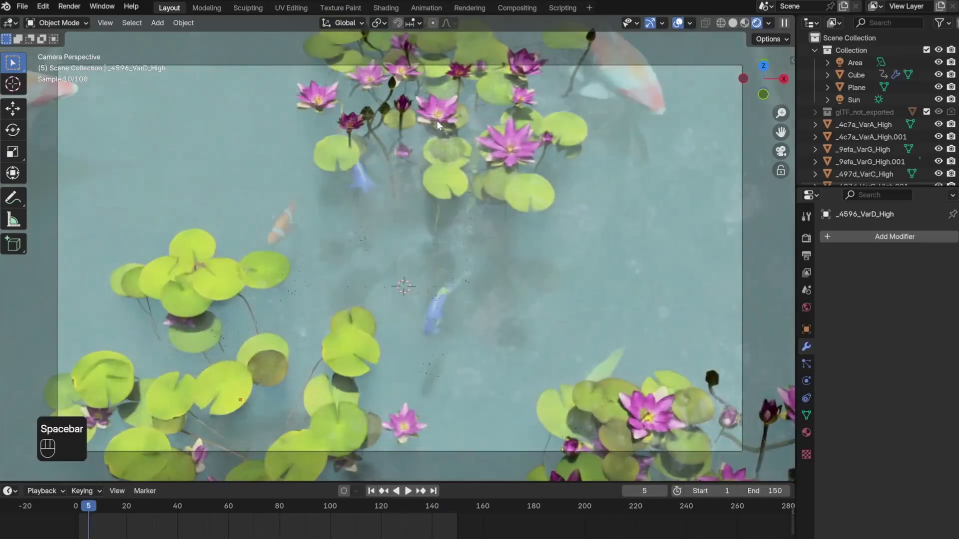
key("space")
key("space")
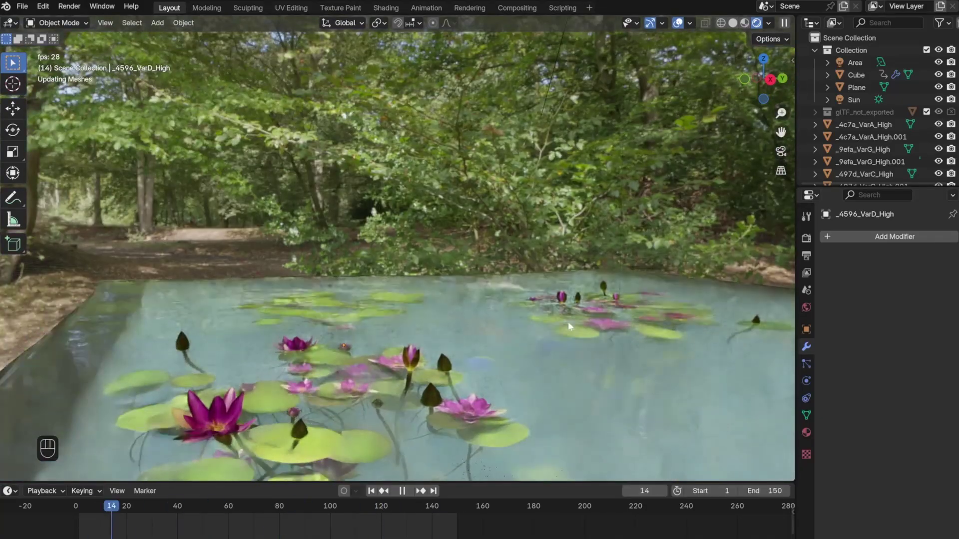
key("ctrl+z")
key("space")
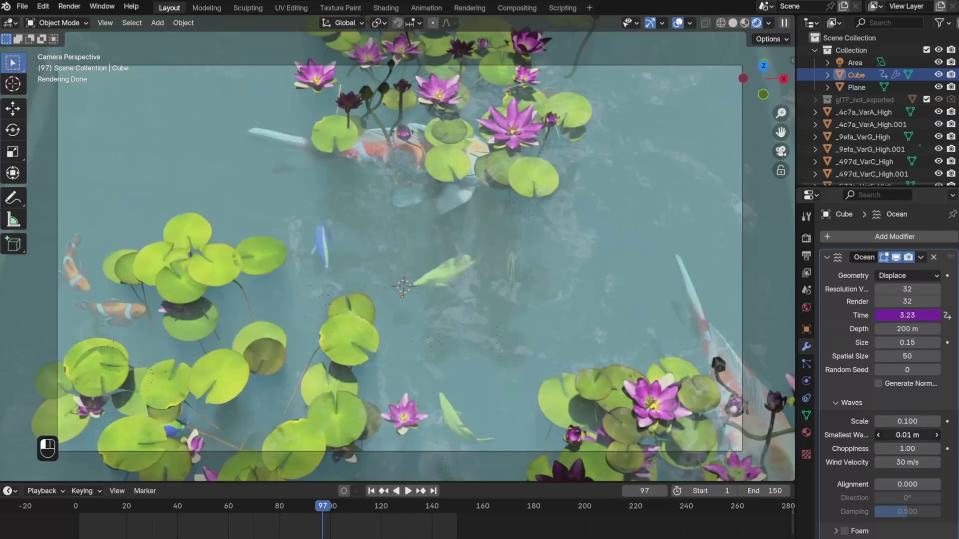
key("space")
key("space")
key("space")
key("space")
key("space")
key("space")
key("space")
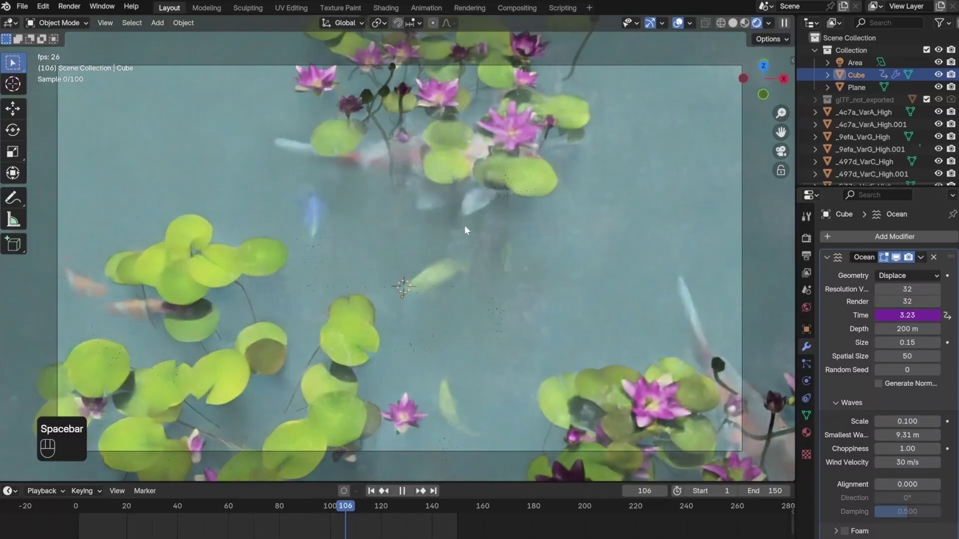
Try a larger smallest wavelength, then undo back to 0.01 m
left_click_drag(907, 435, 914, 458)
key("space")
key("ctrl+z")
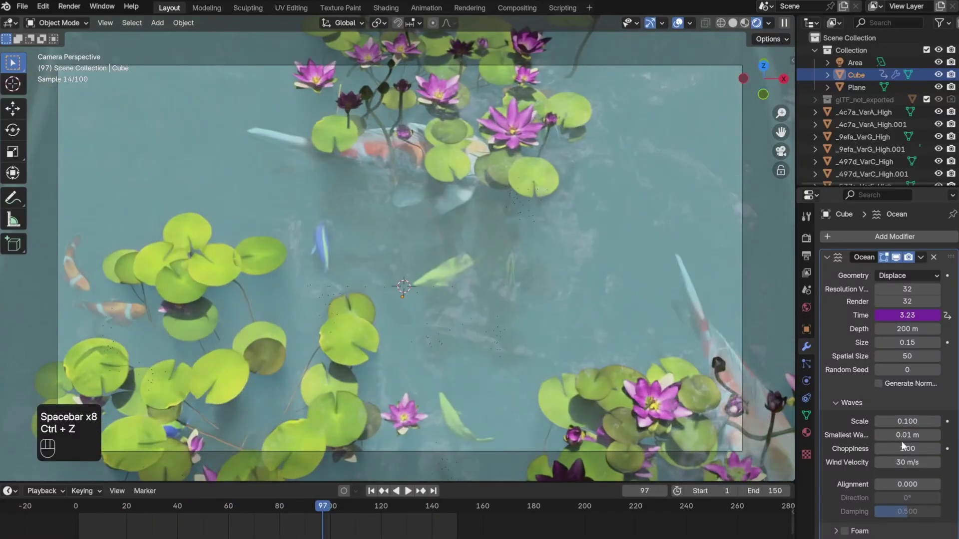
key("space")
key("space")
key("space")
key("ctrl+z")
key("ctrl+z")
key("ctrl+z")
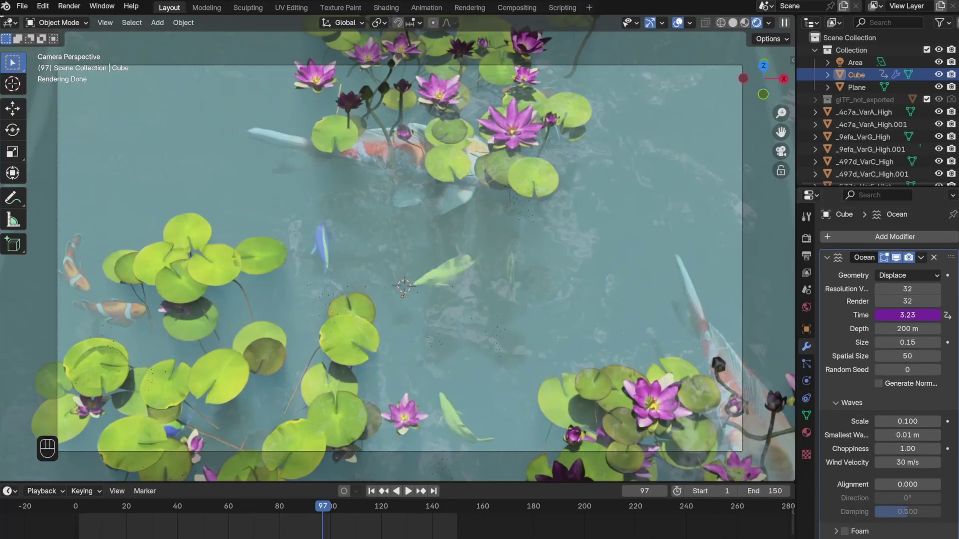
Show the water shader in a split Shader Editor, set Noise Detail to 10.4, and render
left_click_drag(2, 17, 531, 200)
left_click(10, 22)
left_click(56, 140)
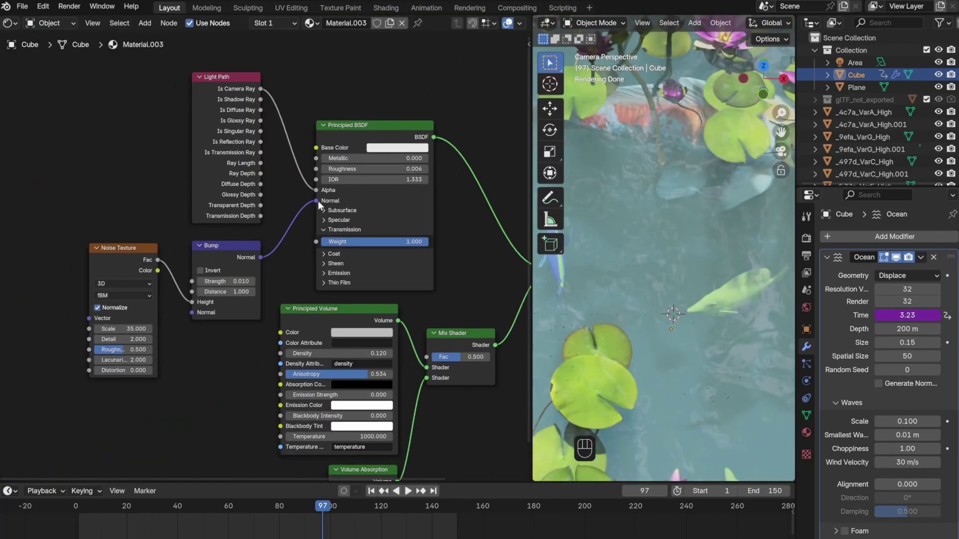
scroll(175, 295, "up", 3)
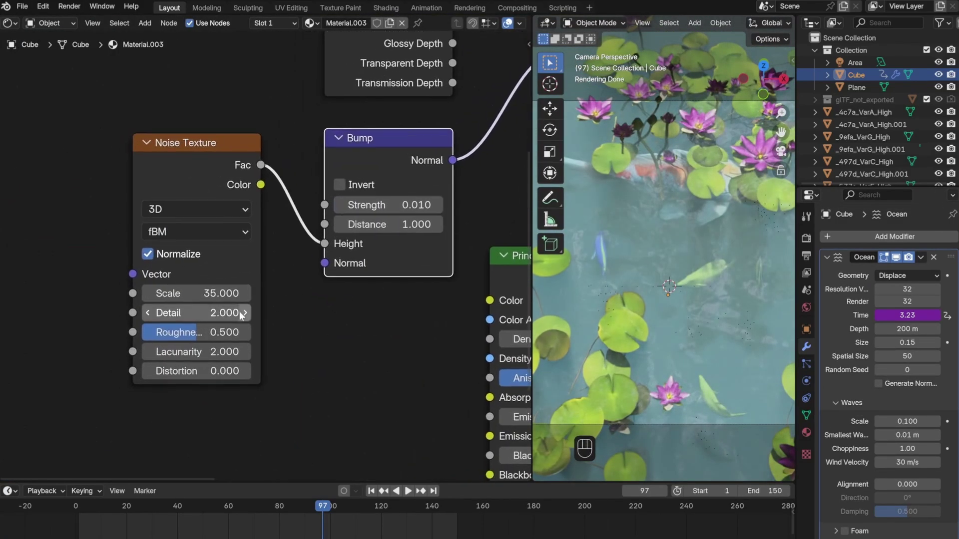
left_click_drag(240, 313, 245, 293)
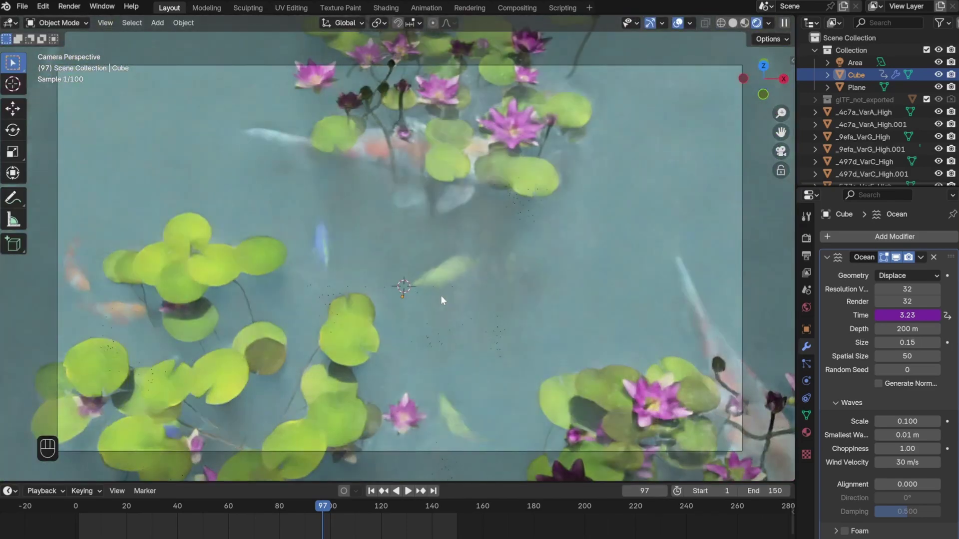
key("F12")
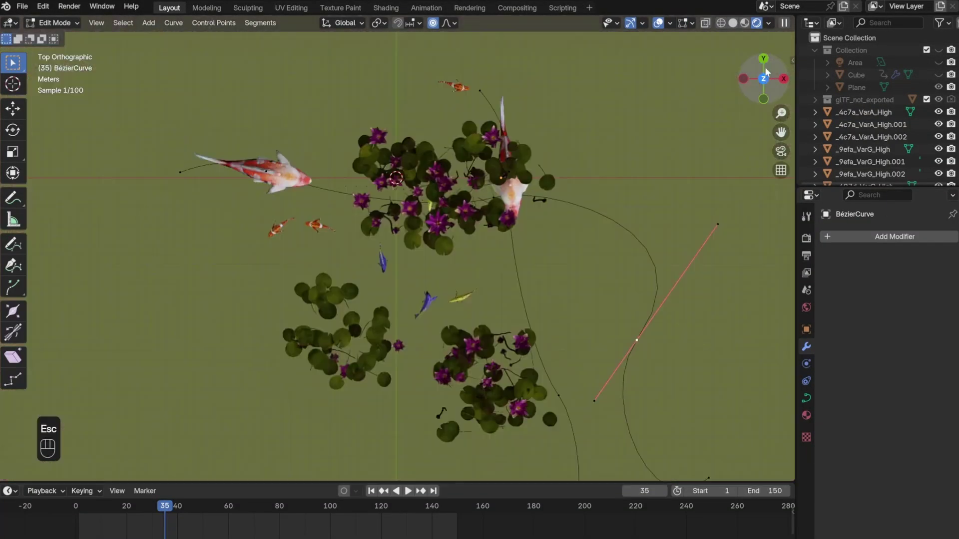
Adjust the koi path points, hide glTF_not_exported, and preview the swimming animation
key("g")
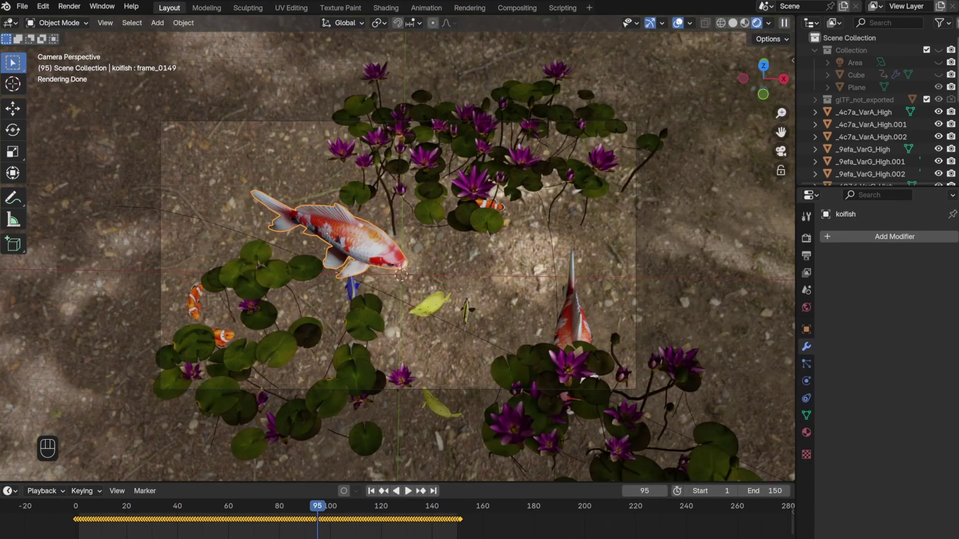
left_click(938, 100)
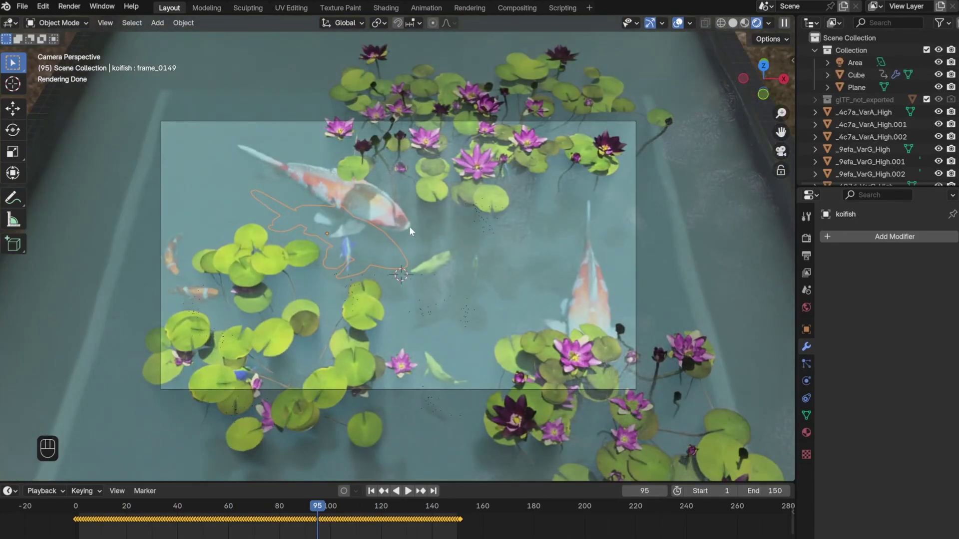
key("space")
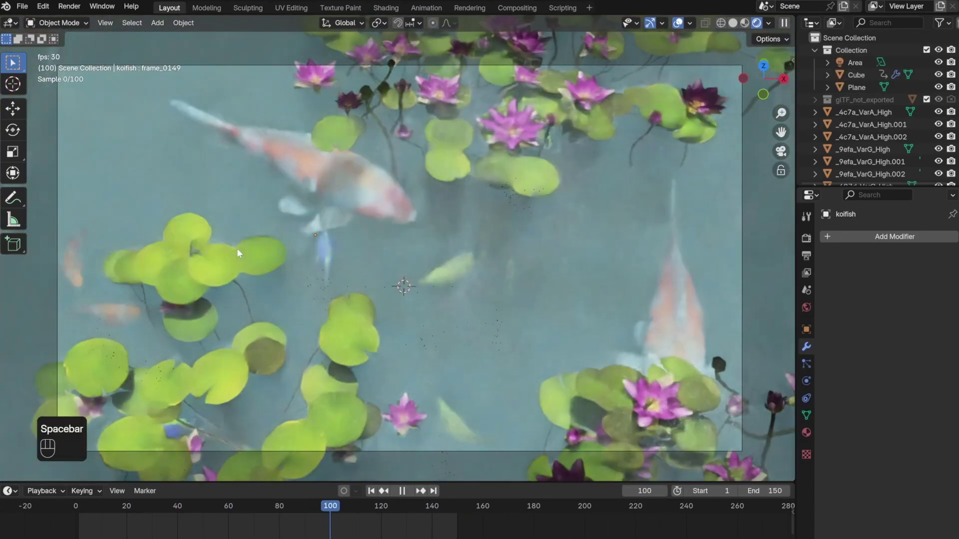
key("space")
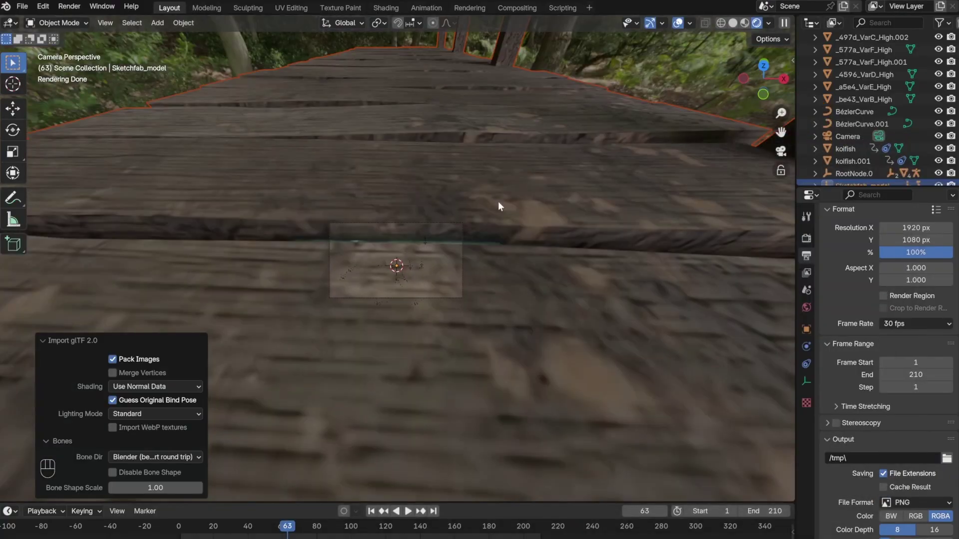
Scale the imported bridge down to about 0.05 of its size
middle_click_drag(498, 201, 460, 193)
scroll(461, 193, "down", 10)
key("s")
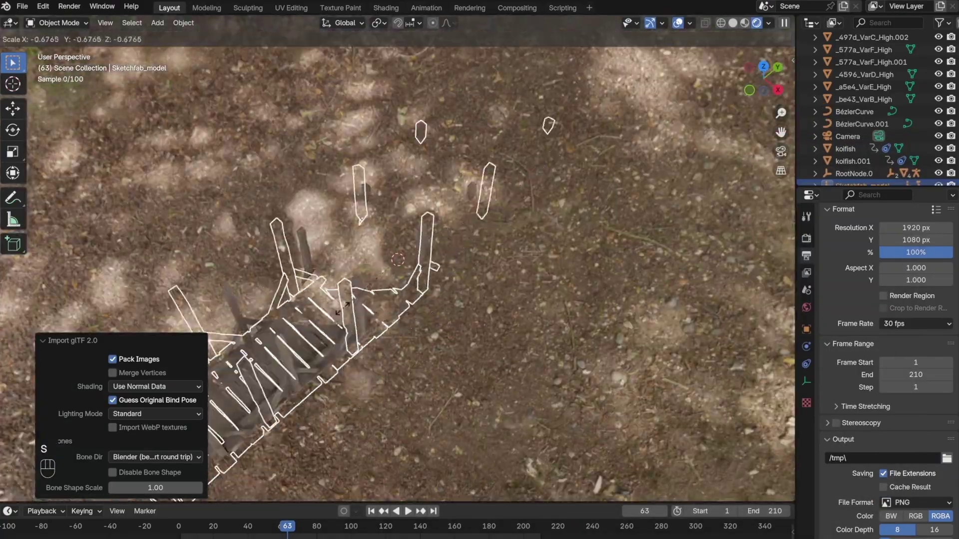
left_click(383, 274)
scroll(383, 273, "up", 6)
key("s")
key("Escape")
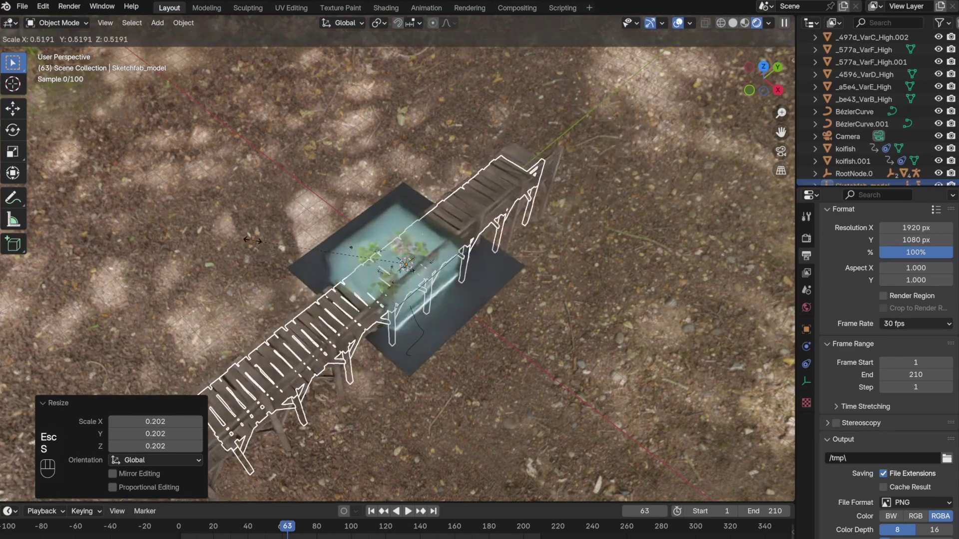
scroll(357, 272, "up", 6)
middle_click_drag(357, 272, 399, 275)
scroll(399, 275, "up", 5)
In camera view, move the bridge along Y, enlarge it slightly, and shift it along Y again
key("g")
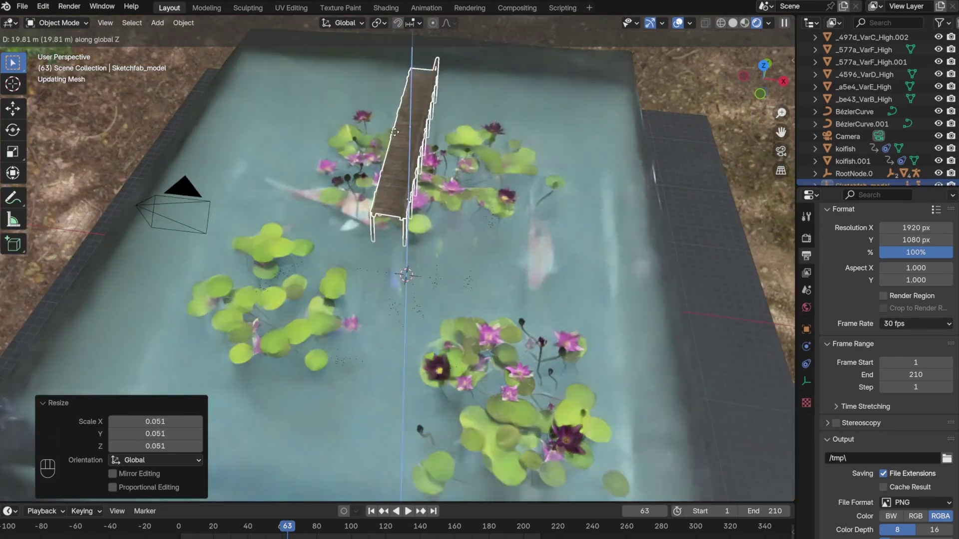
key("KP_0")
key("y")
left_click(368, 248)
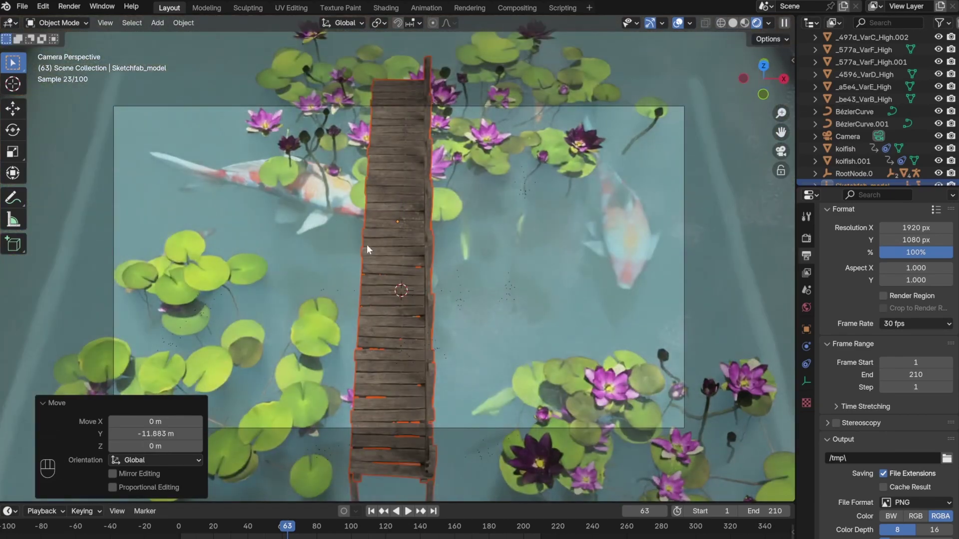
key("s")
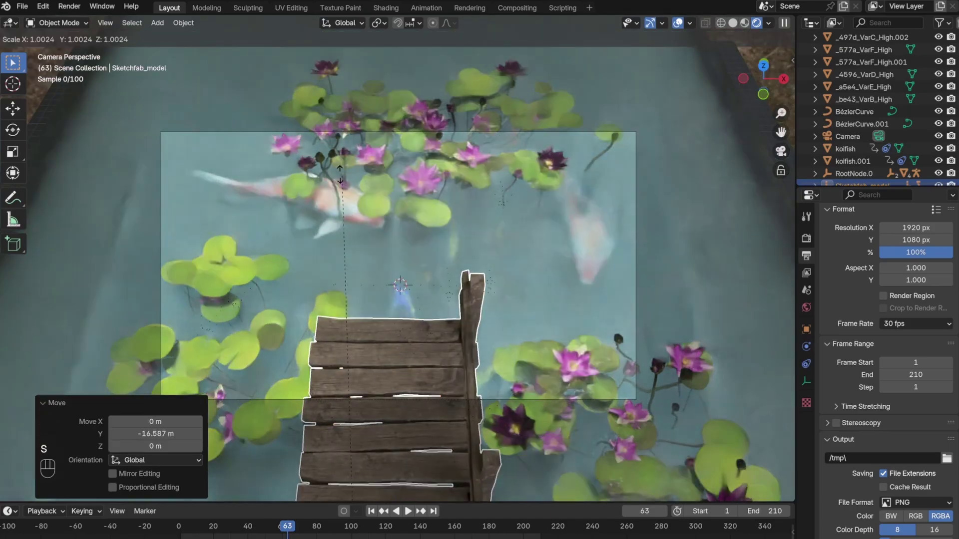
left_click(287, 467)
key("g")
key("y")
left_click(394, 232)
scroll(395, 232, "down", 3)
scroll(867, 154, "down", 1)
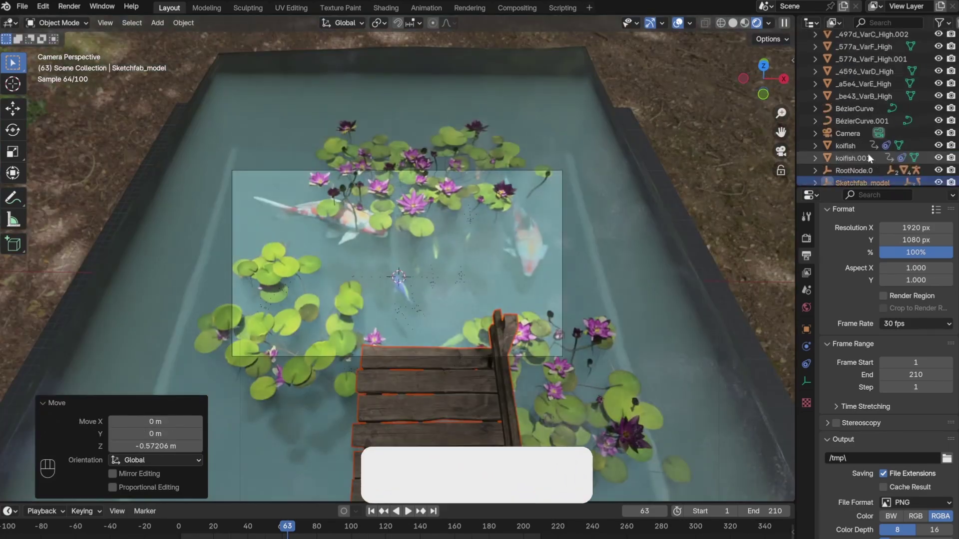
Fly the camera lower toward the water in walk mode and preview the animation
left_click(847, 124)
key("shift+grave")
key("q")
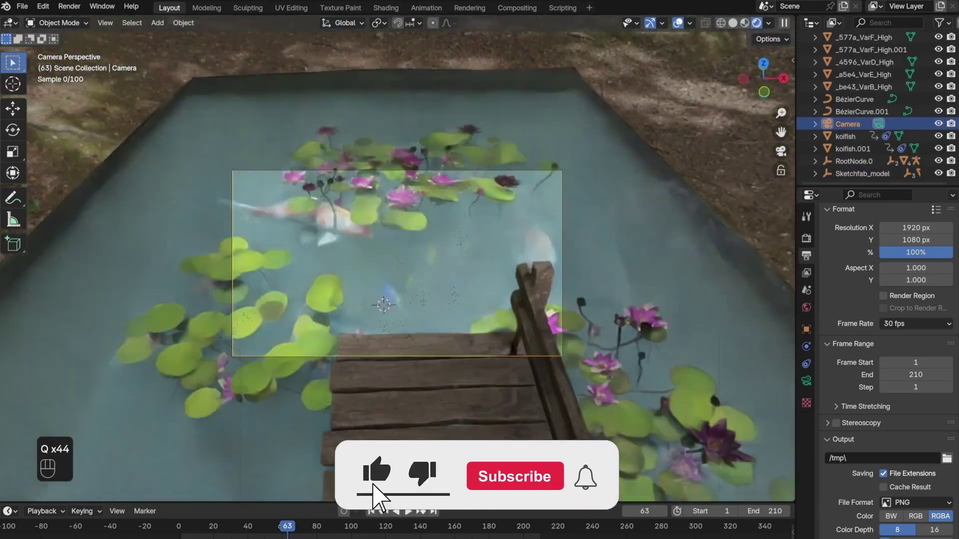
key("space")
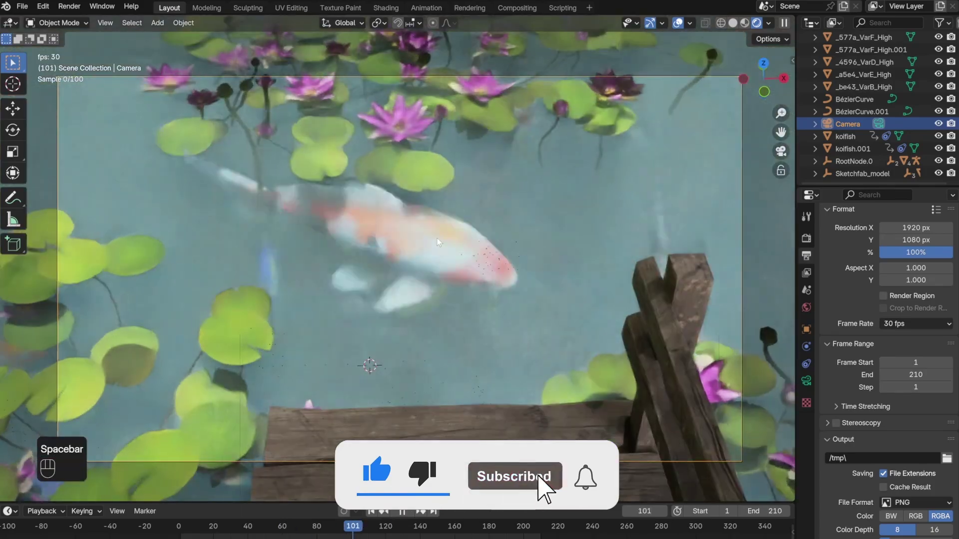
key("space")
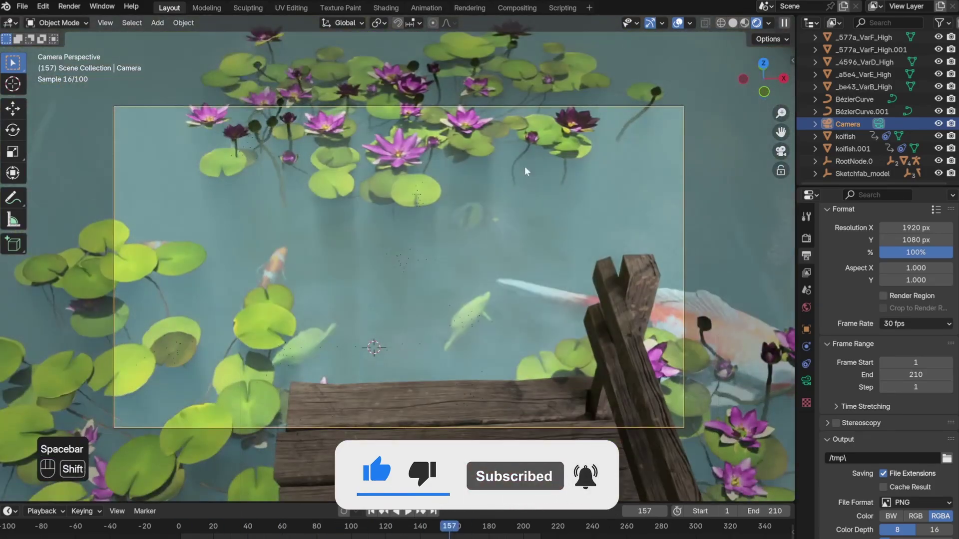